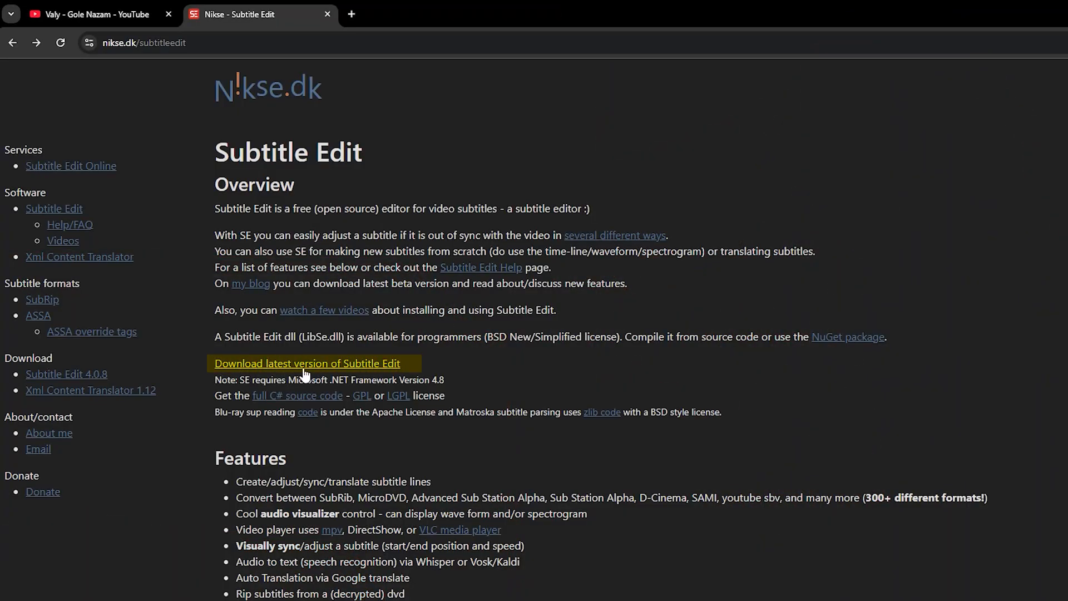
# - From the Subtitle Edit page, go to the GitHub releases and download SubtitleEdit-4.0.8-Setup.zip from the latest release
pyautogui.click(375, 368)
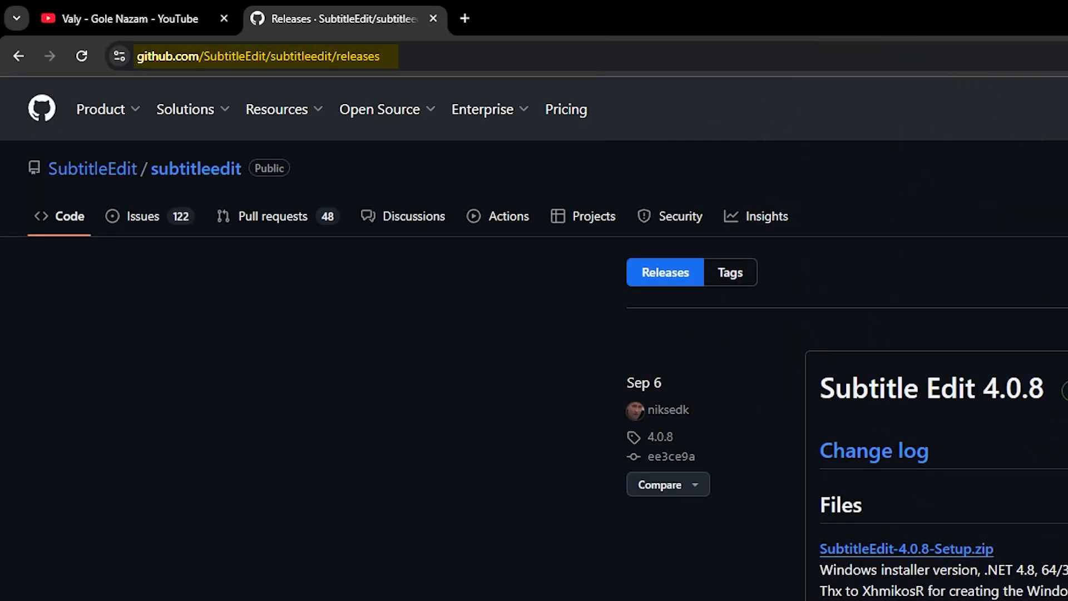
pyautogui.scroll(-13, 695, 312)
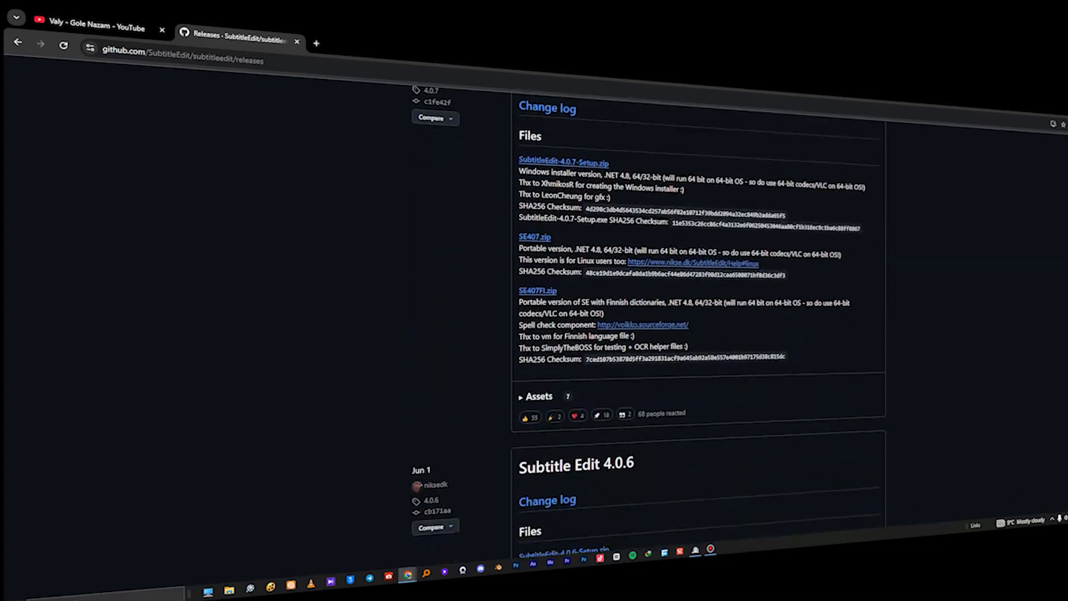
pyautogui.scroll(-15, 695, 312)
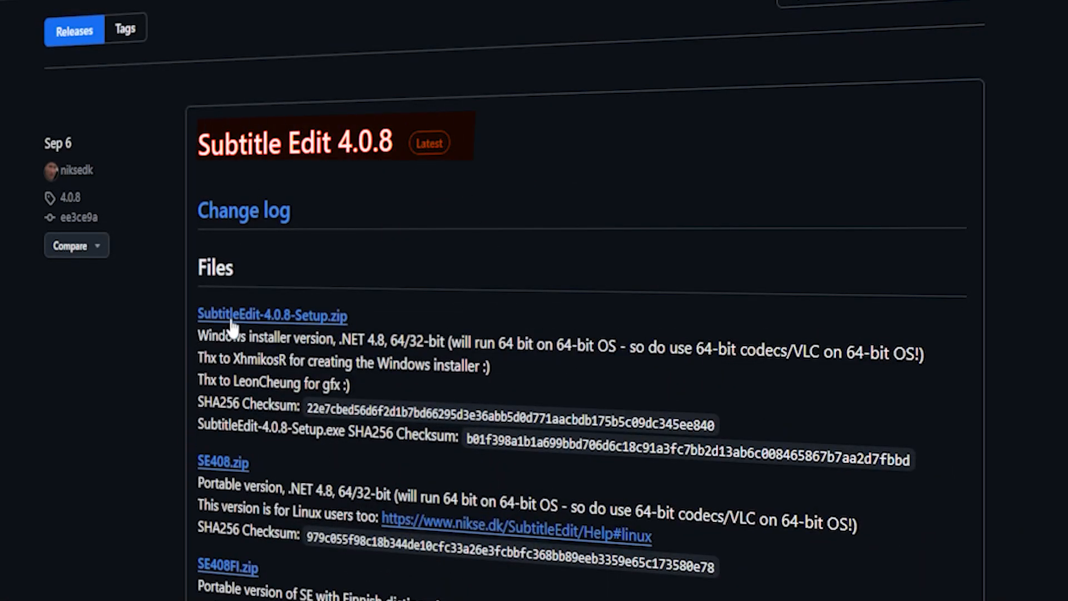
pyautogui.click(328, 318)
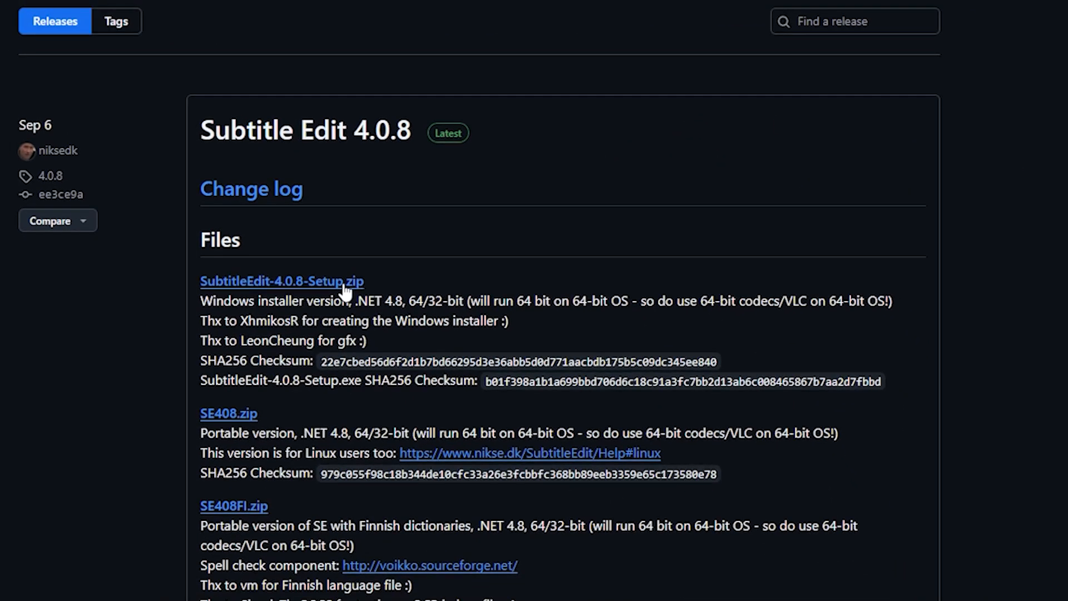
pyautogui.click(470, 281)
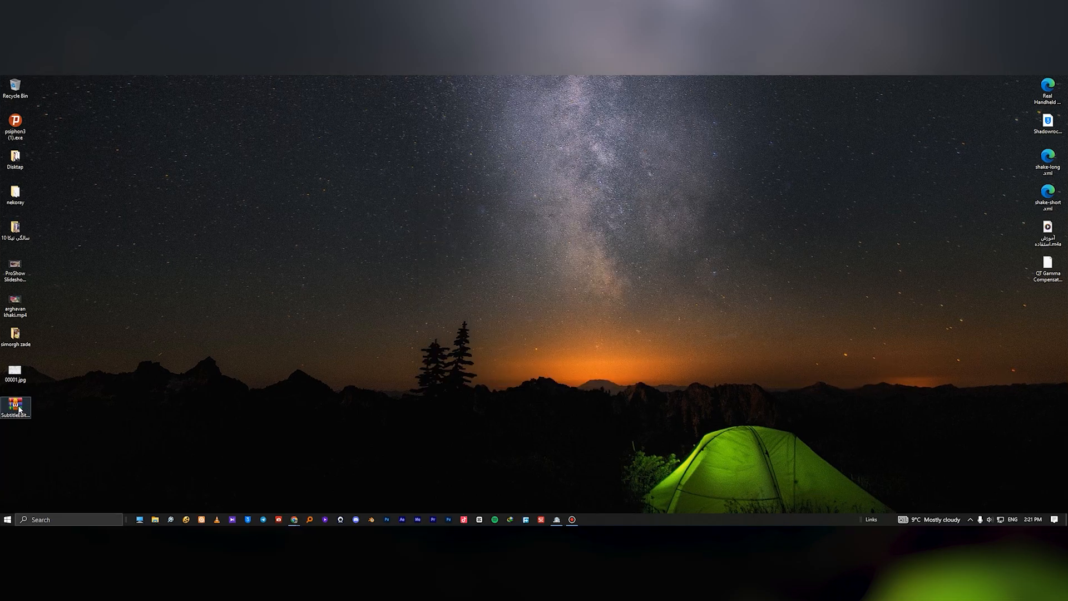
# - Open the downloaded Subtitle Edit archive, extract SubtitleEdit-4.0.8-Setup.exe to the desktop, and close the archive
pyautogui.click(23, 409)
pyautogui.doubleClick(20, 409)
pyautogui.moveTo(295, 191); pyautogui.dragTo(207, 198)
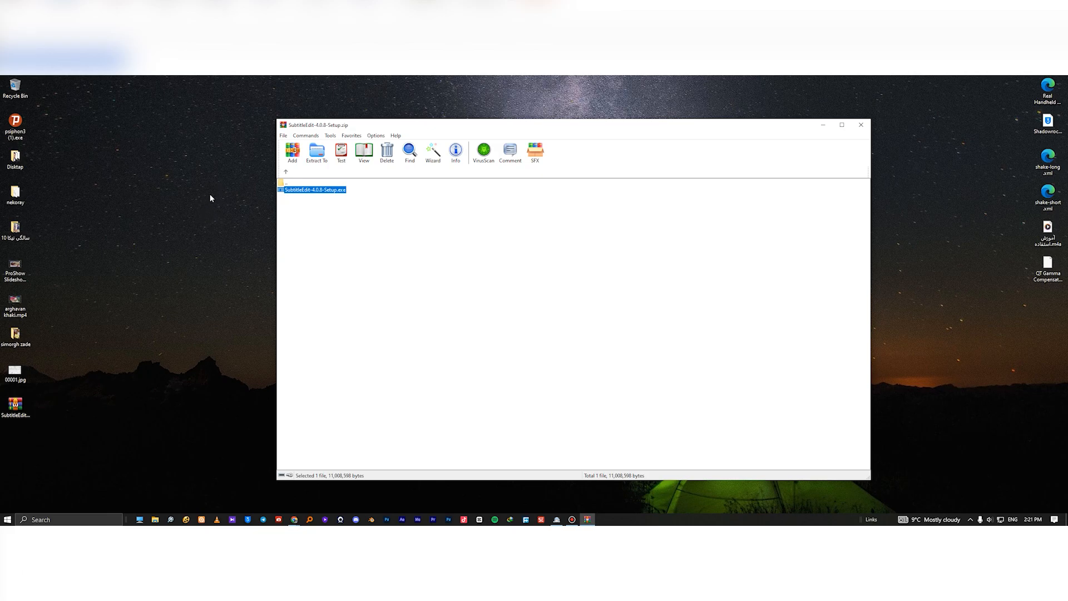
pyautogui.click(861, 124)
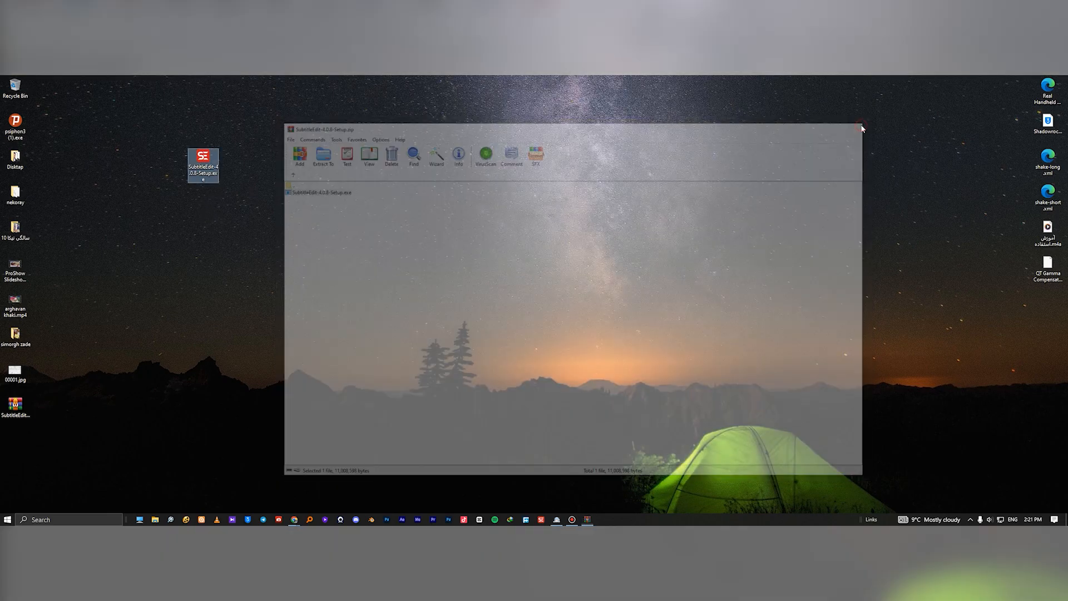
# - Run the Subtitle Edit 4.0.8 setup in English with the default installation, review its additional tasks, and exit the installer
pyautogui.doubleClick(215, 168)
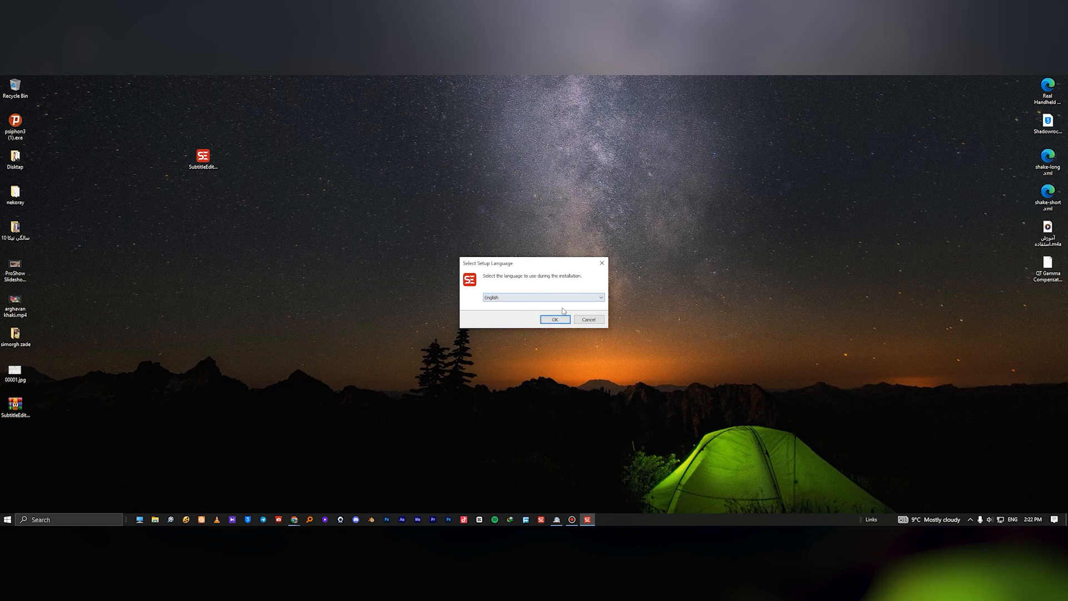
pyautogui.click(557, 321)
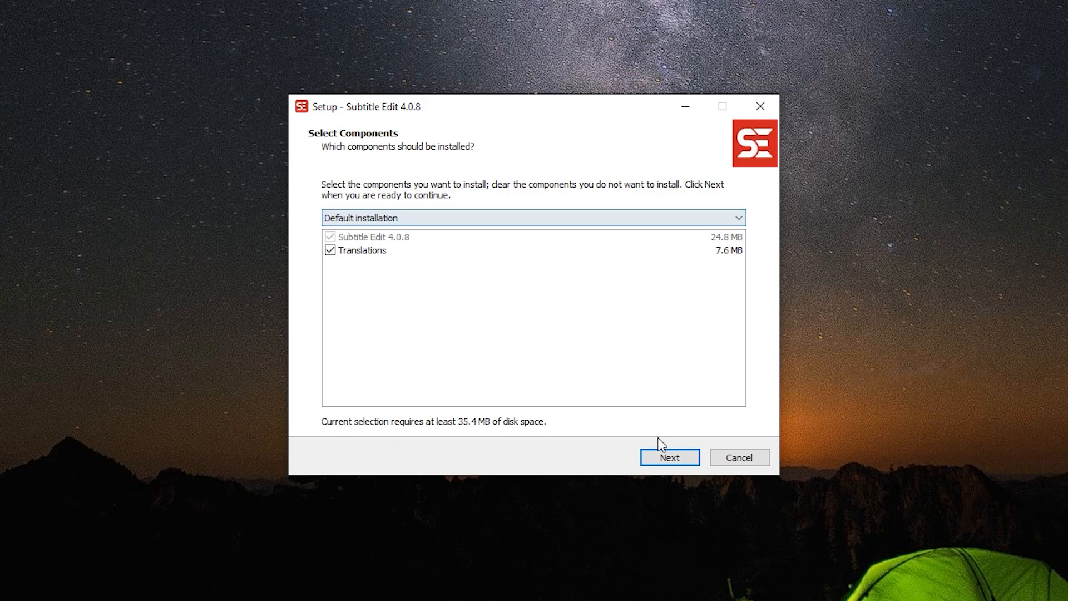
pyautogui.click(670, 461)
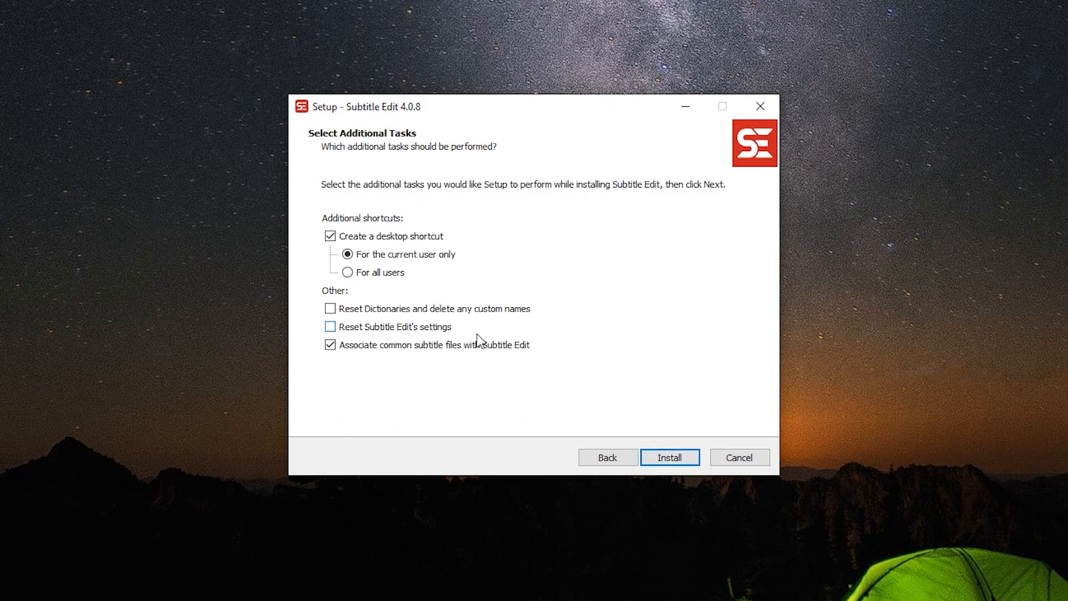
pyautogui.click(768, 114)
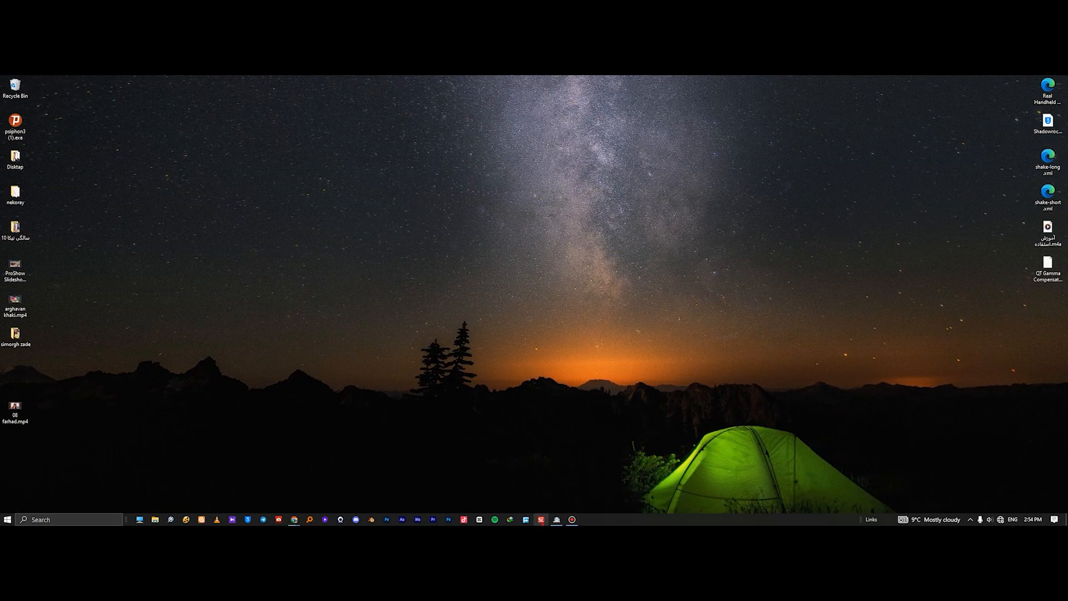
# - Launch Subtitle Edit and load the MP4 video whose name starts with 08 from the Desktop folder
pyautogui.click(541, 519)
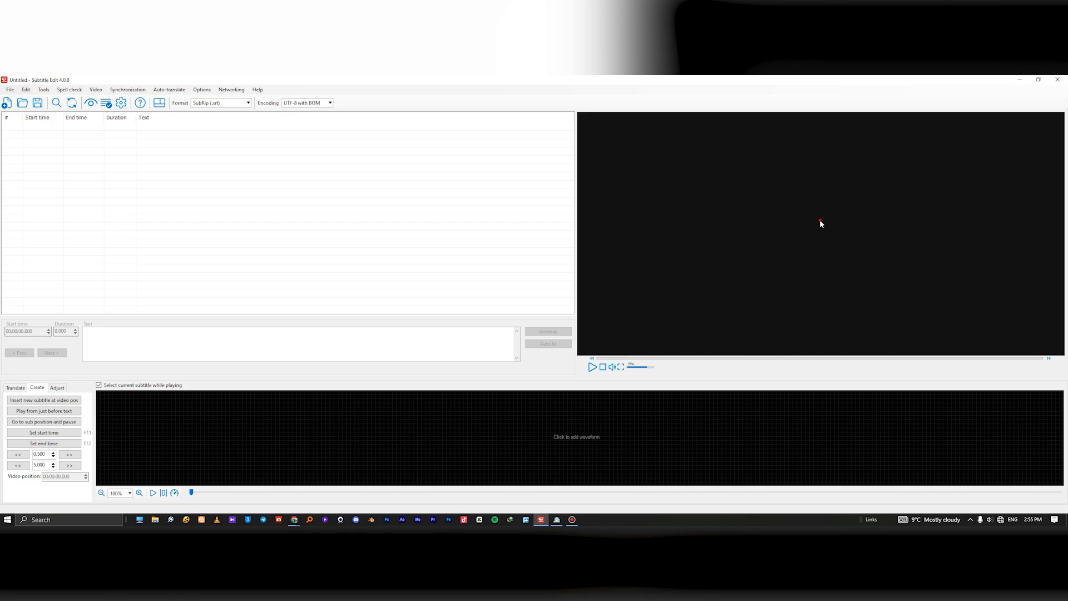
pyautogui.click(820, 222)
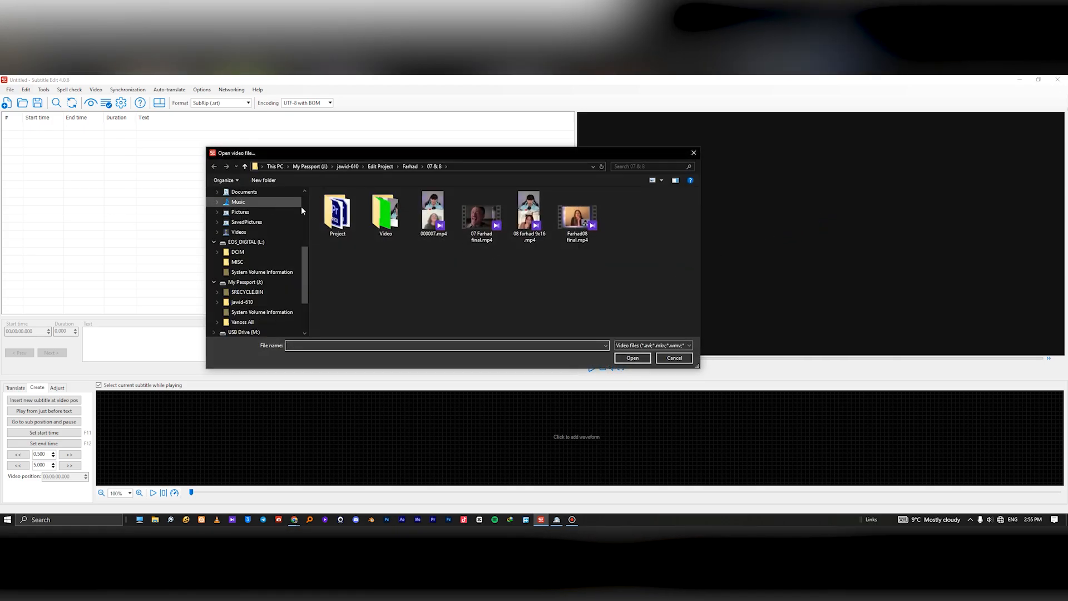
pyautogui.scroll(5, 302, 210)
pyautogui.click(234, 258)
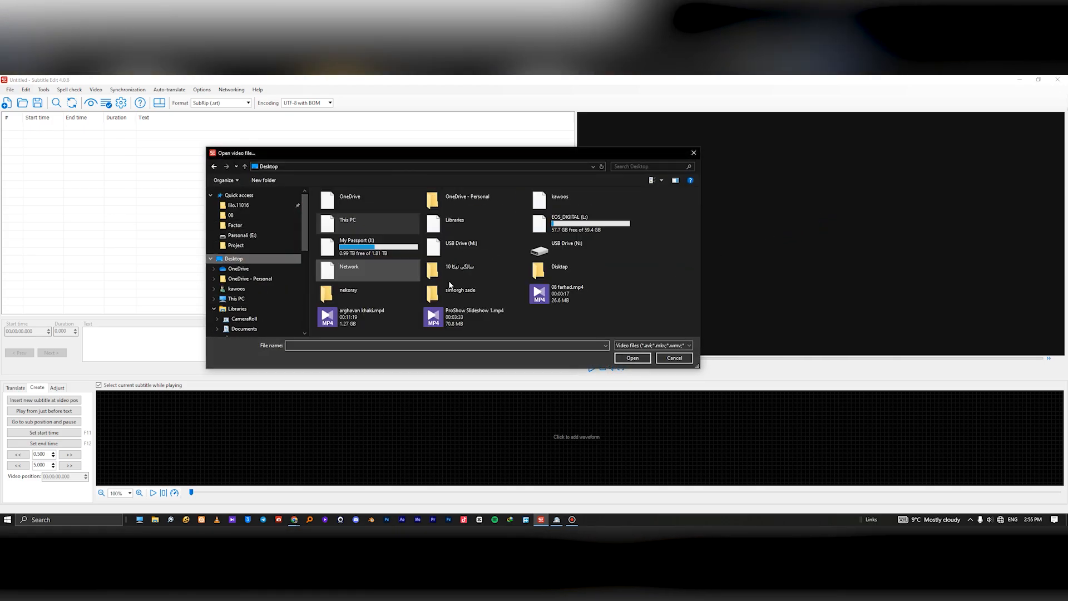
pyautogui.doubleClick(569, 295)
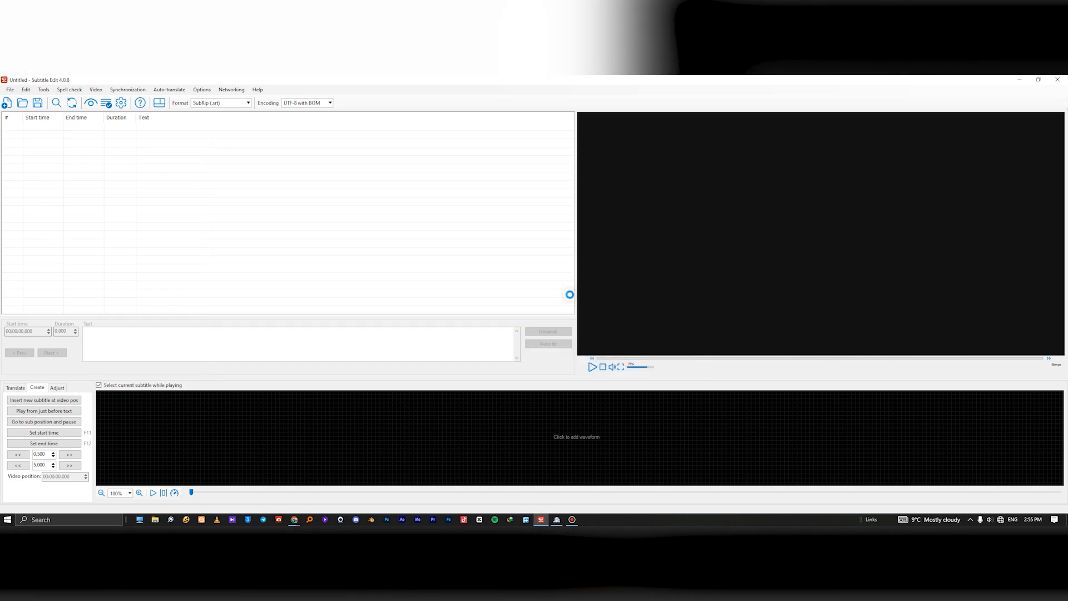
# - Play the beginning of the loaded video briefly, pause it, and mute its sound
pyautogui.click(592, 367)
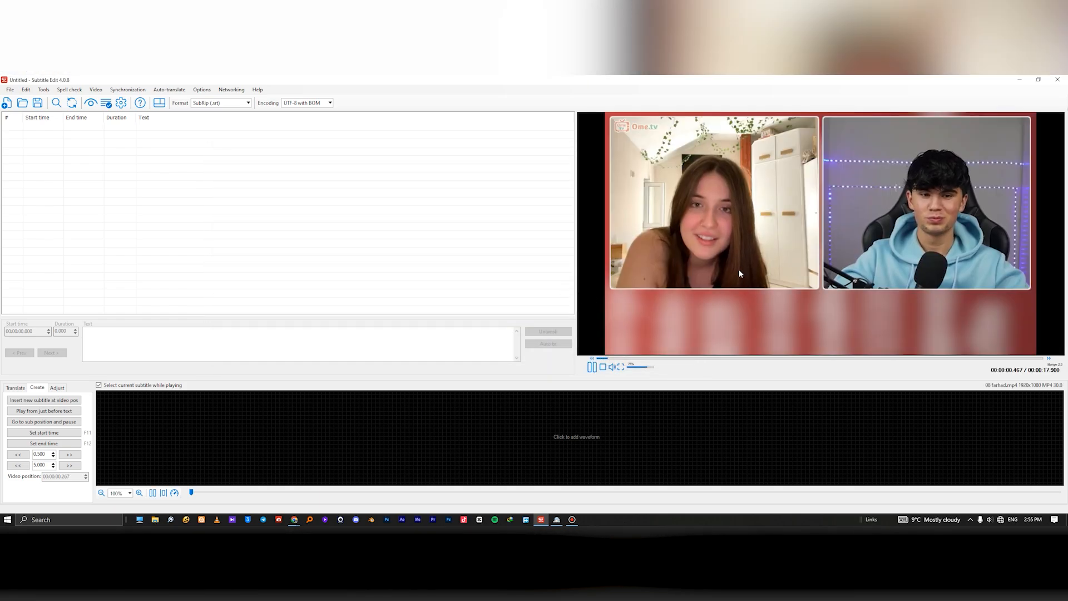
pyautogui.click(592, 367)
pyautogui.click(612, 367)
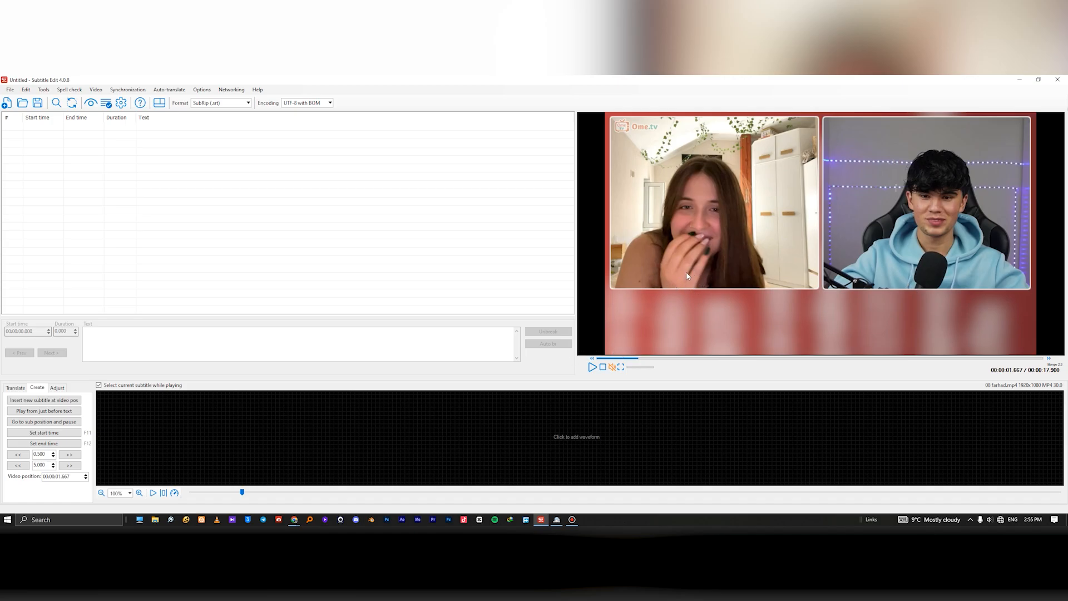
# - Open Vosk/Kaldi audio-to-text recognition for the video and review the installed speech models
pyautogui.click(96, 90)
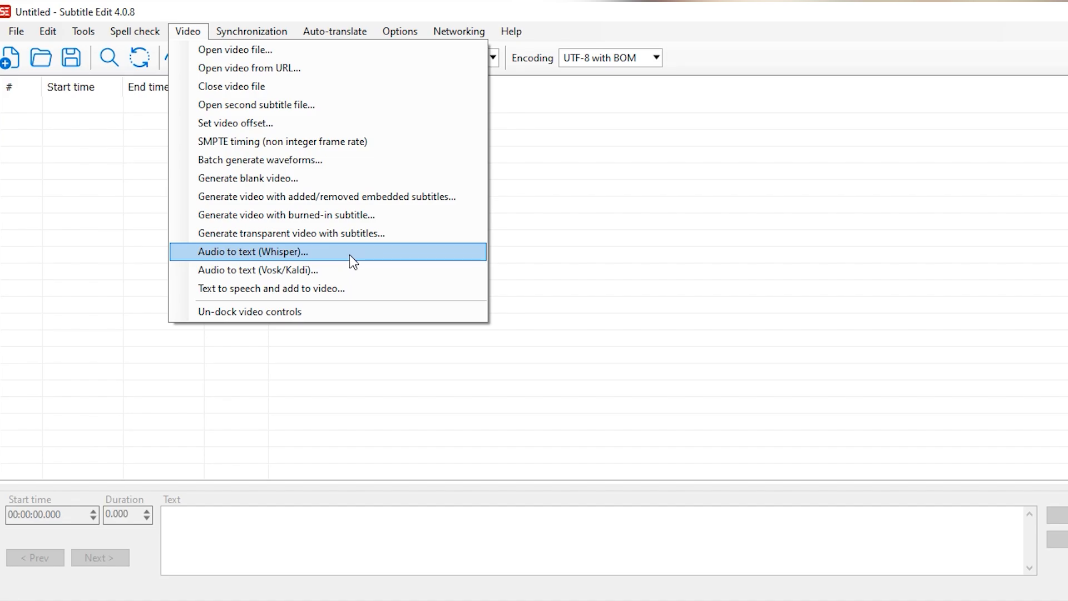
pyautogui.click(335, 268)
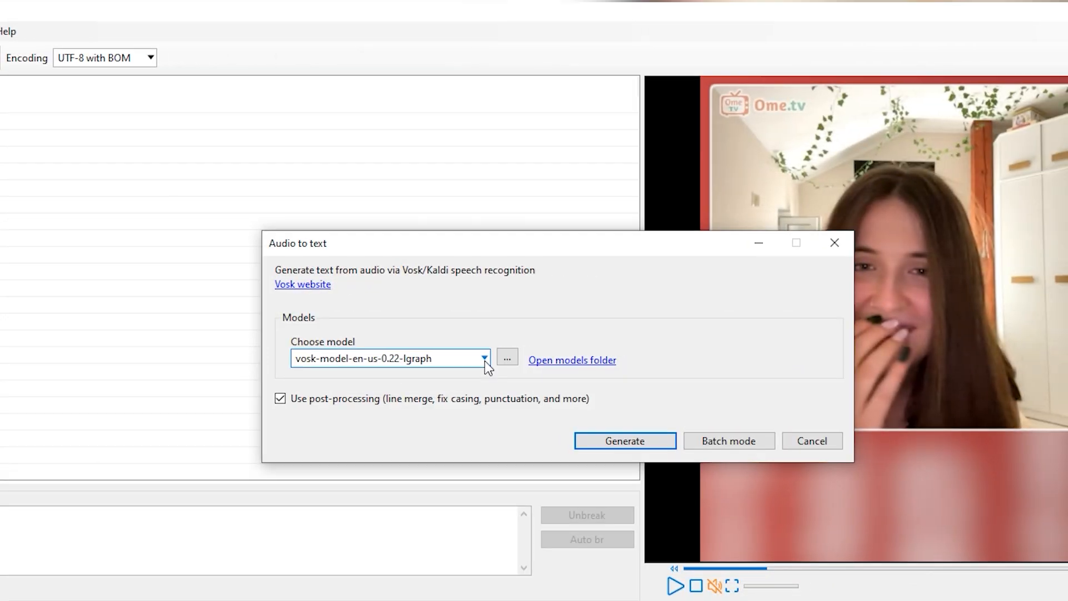
pyautogui.click(485, 359)
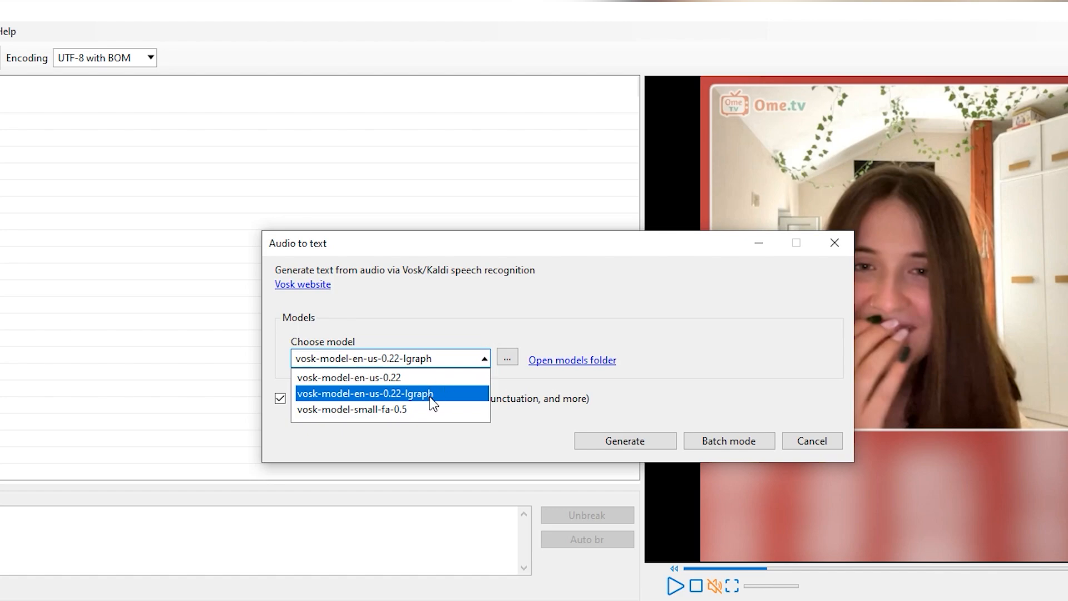
pyautogui.click(483, 361)
pyautogui.click(488, 361)
pyautogui.click(532, 311)
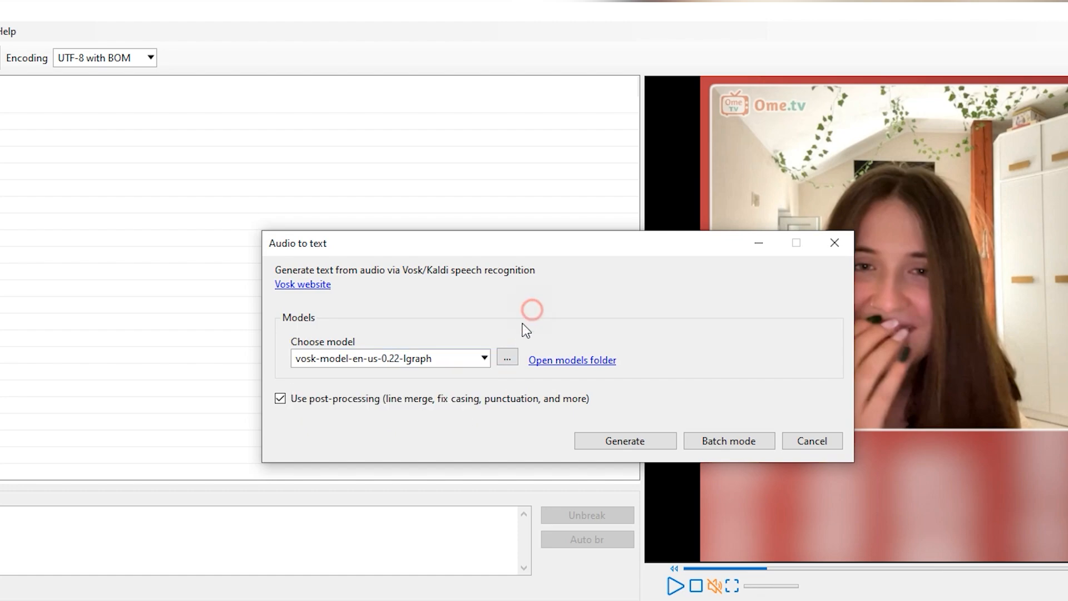
# - Browse the Vosk language models available for download, and close the list without downloading any
pyautogui.click(508, 358)
pyautogui.click(586, 320)
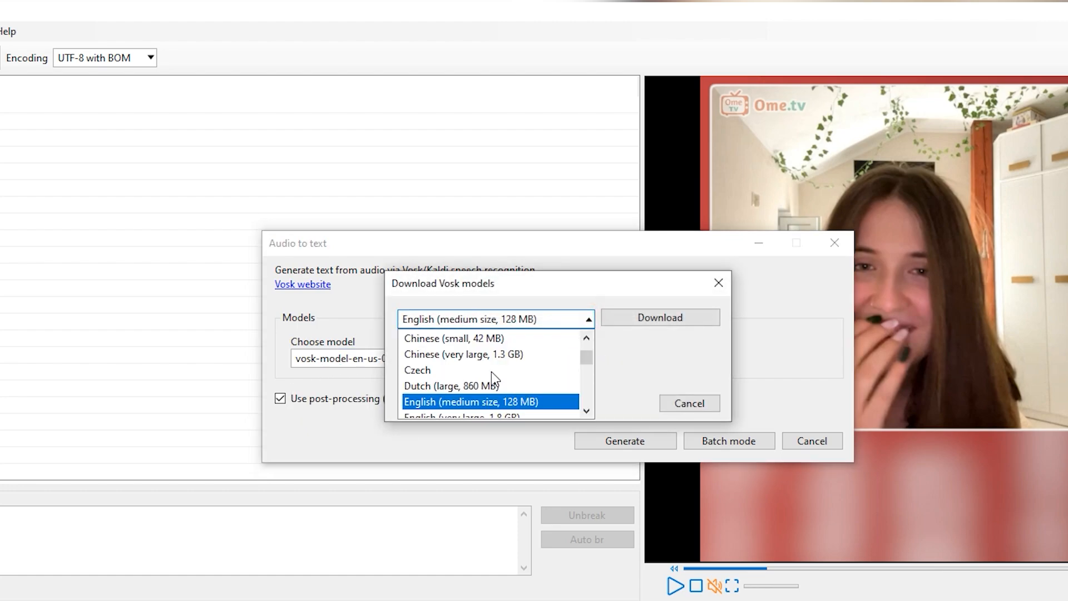
pyautogui.scroll(-5, 493, 370)
pyautogui.scroll(6, 493, 370)
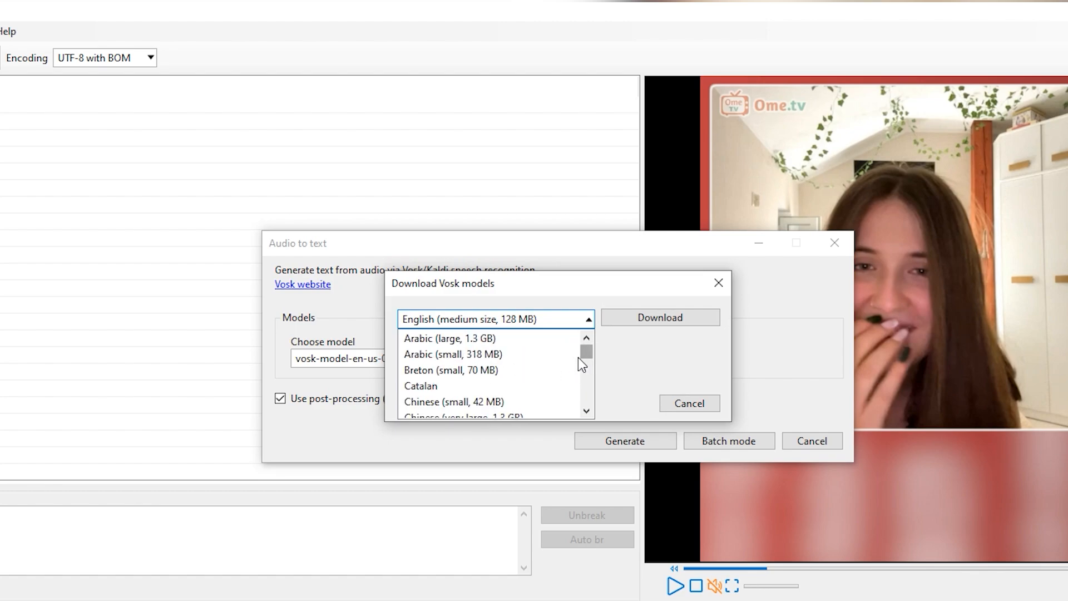
pyautogui.click(622, 362)
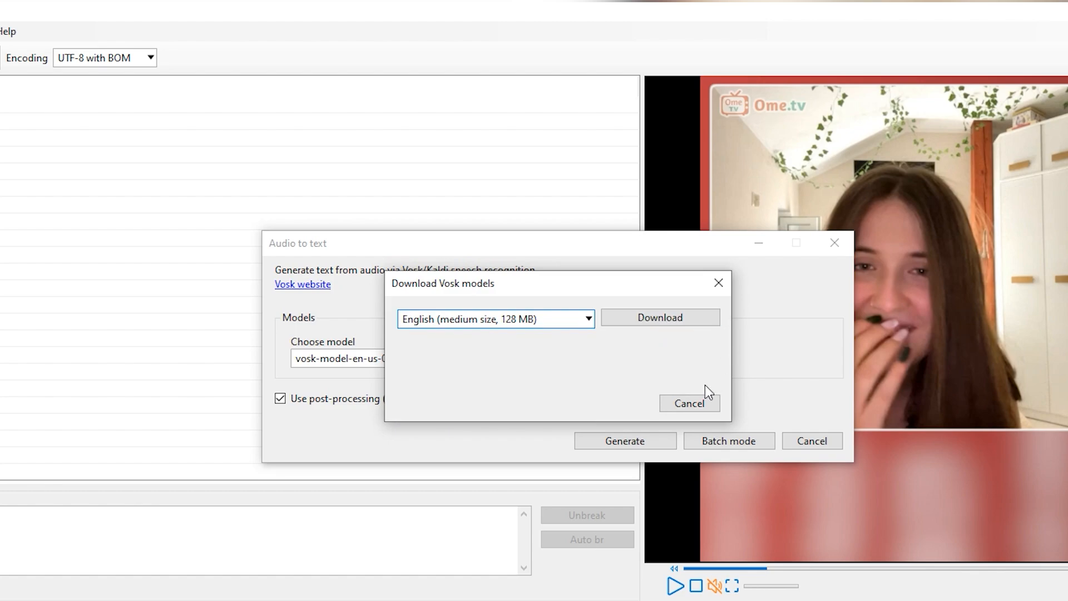
pyautogui.click(696, 407)
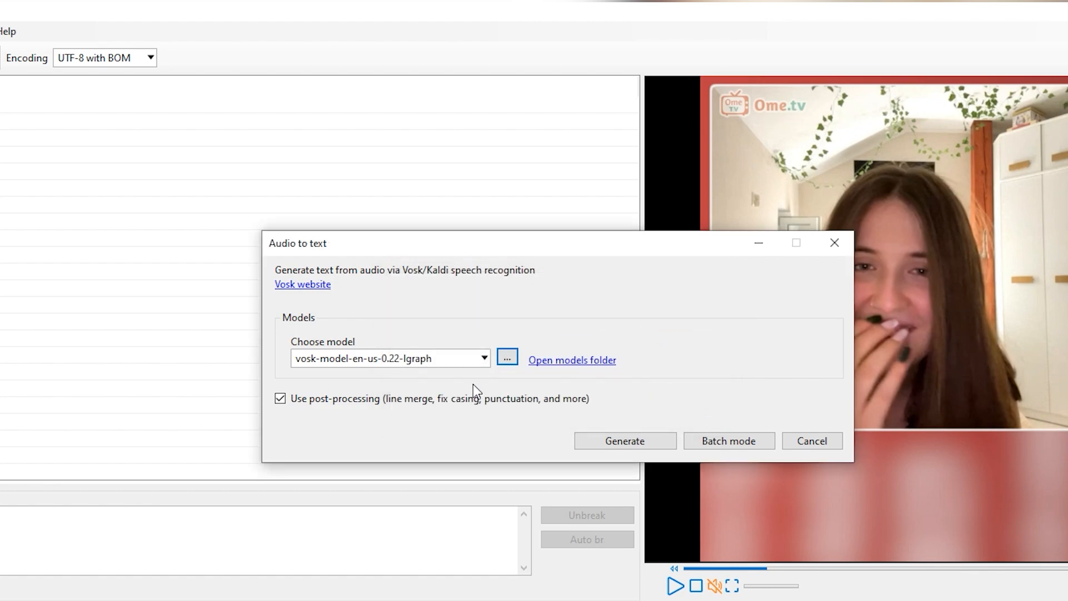
# - Generate subtitles from the video's audio with the vosk-model-en-us-0.22-lgraph model and post-processing enabled
pyautogui.click(387, 359)
pyautogui.click(390, 395)
pyautogui.click(629, 440)
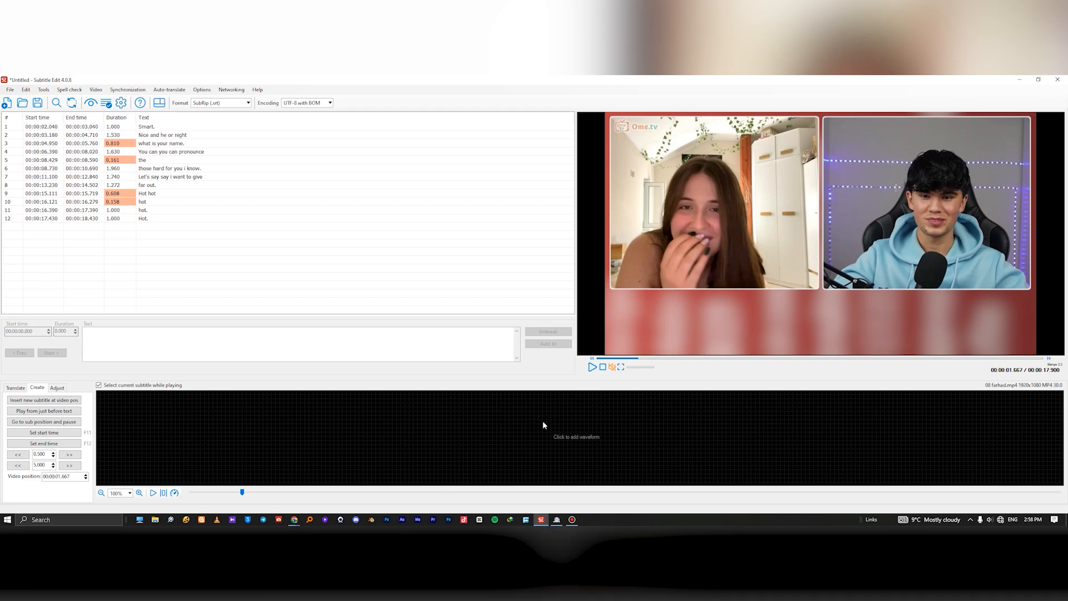
# - Add the audio waveform for the video and briefly play the part around the first subtitle
pyautogui.click(498, 446)
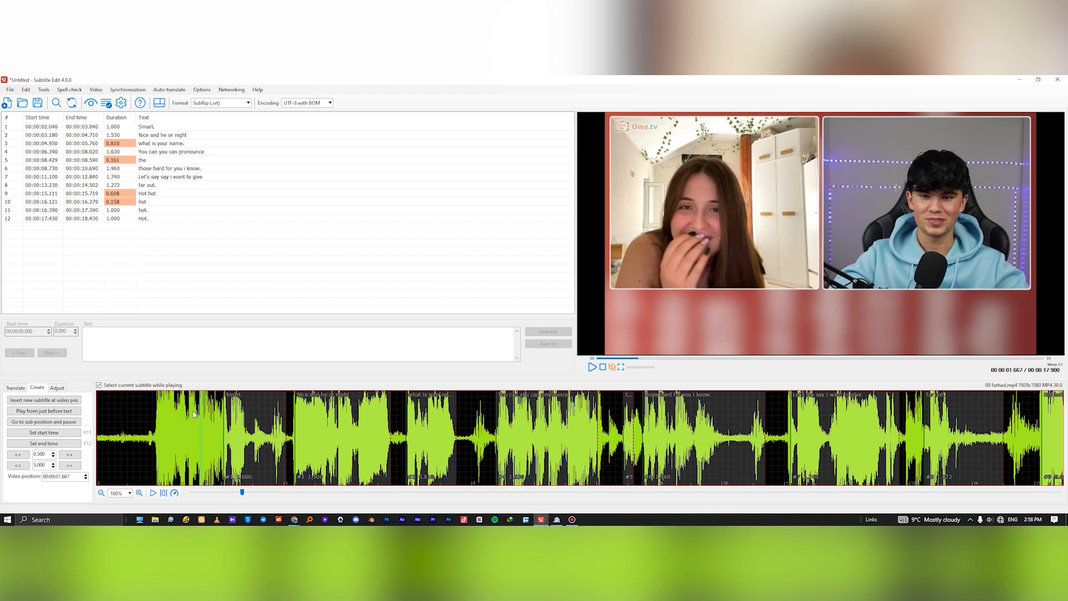
pyautogui.click(147, 402)
pyautogui.press('space')
pyautogui.press('space')
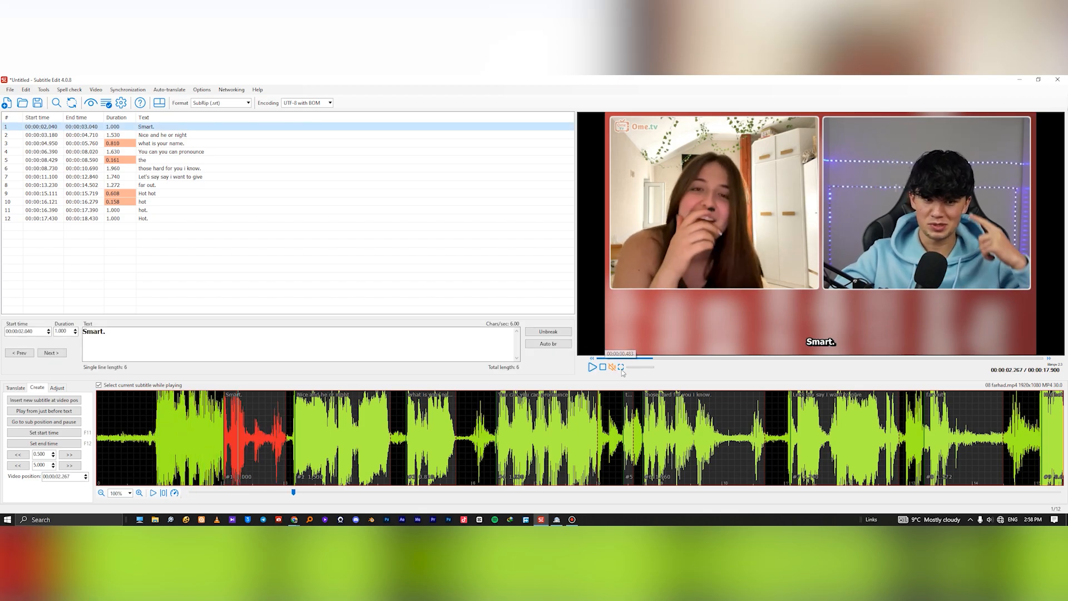
# - Unmute the video and replay the passage leading into the first subtitle
pyautogui.click(613, 368)
pyautogui.click(205, 418)
pyautogui.press('space')
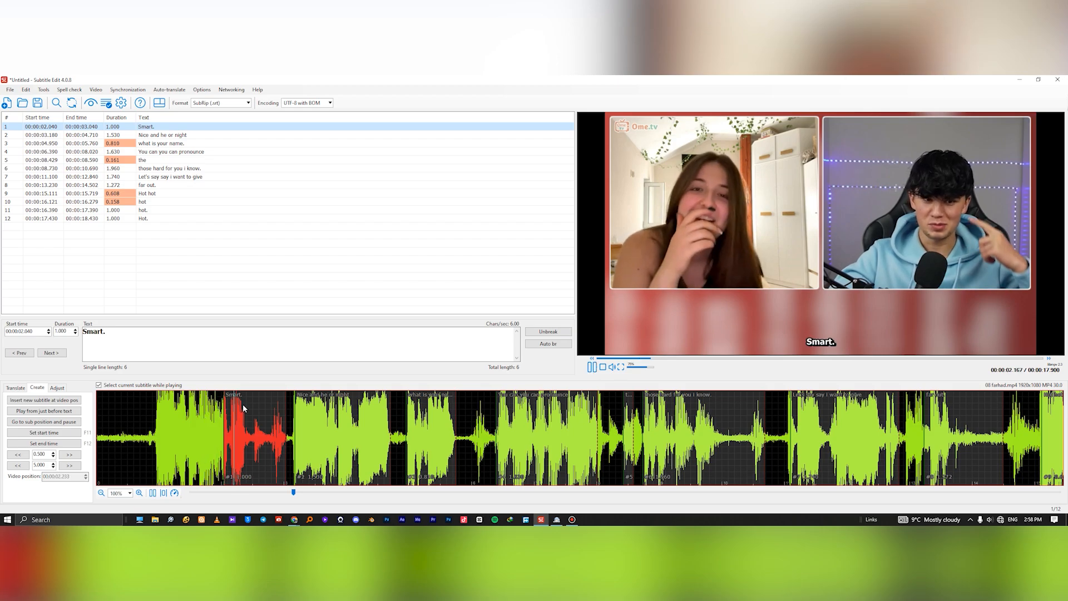
pyautogui.press('space')
# - Move the start of the first subtitle, "Smart.", earlier on the waveform to 00:00:01.593
pyautogui.click(197, 411)
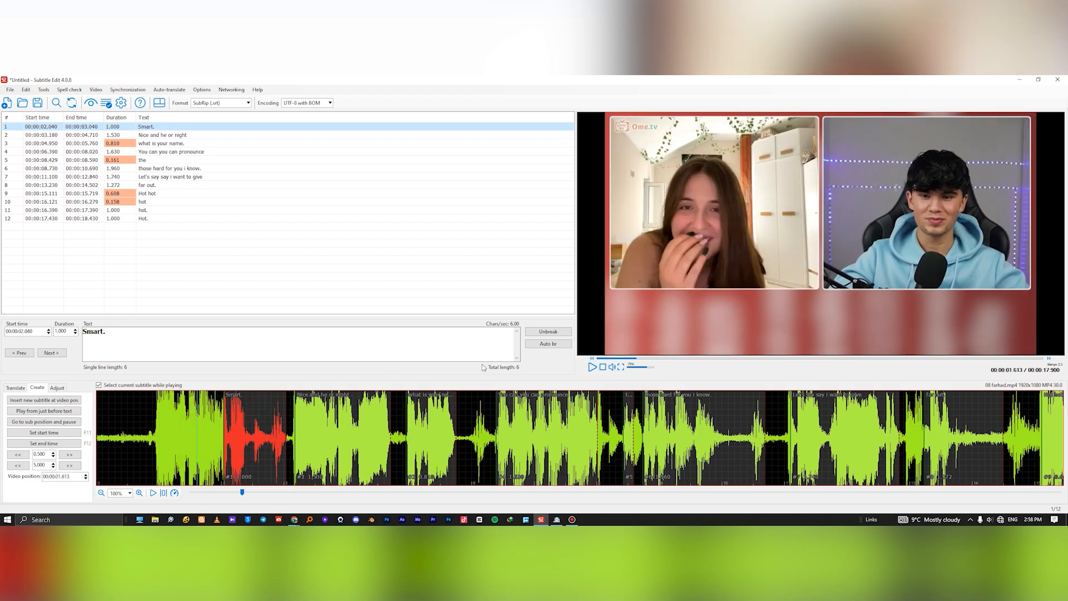
pyautogui.moveTo(223, 409); pyautogui.dragTo(194, 409)
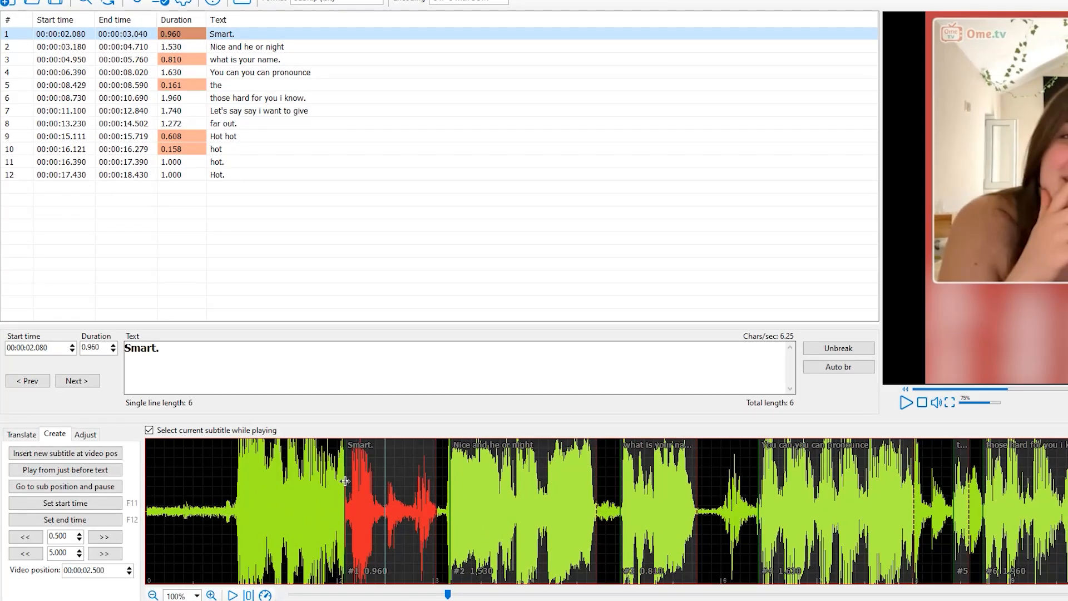
pyautogui.moveTo(345, 481); pyautogui.dragTo(298, 483)
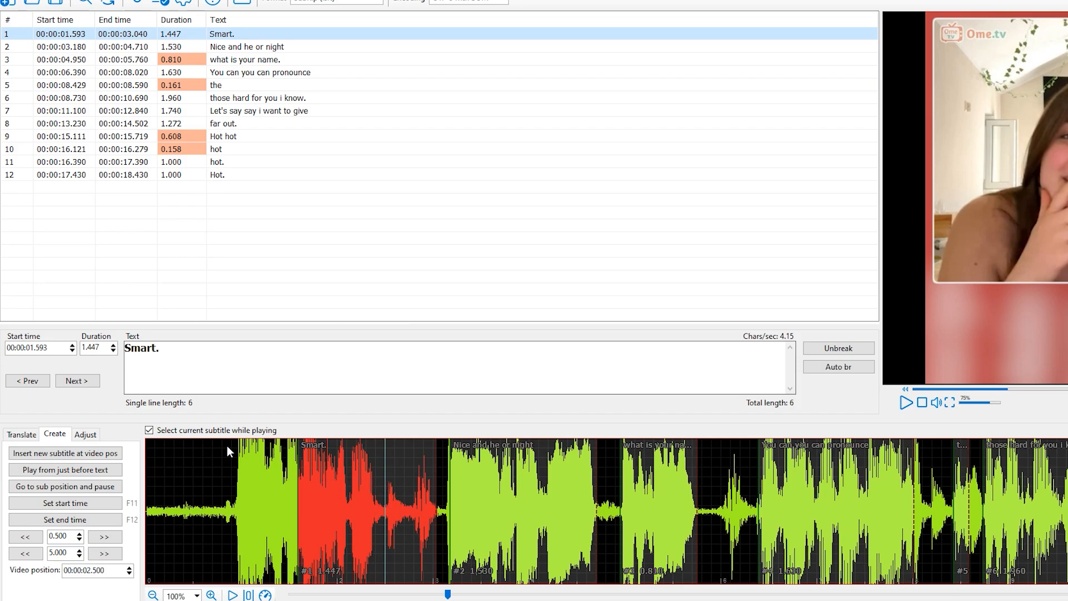
# - Turn off automatic selection of the current subtitle during playback, comparing how the video plays with and without it
pyautogui.click(198, 433)
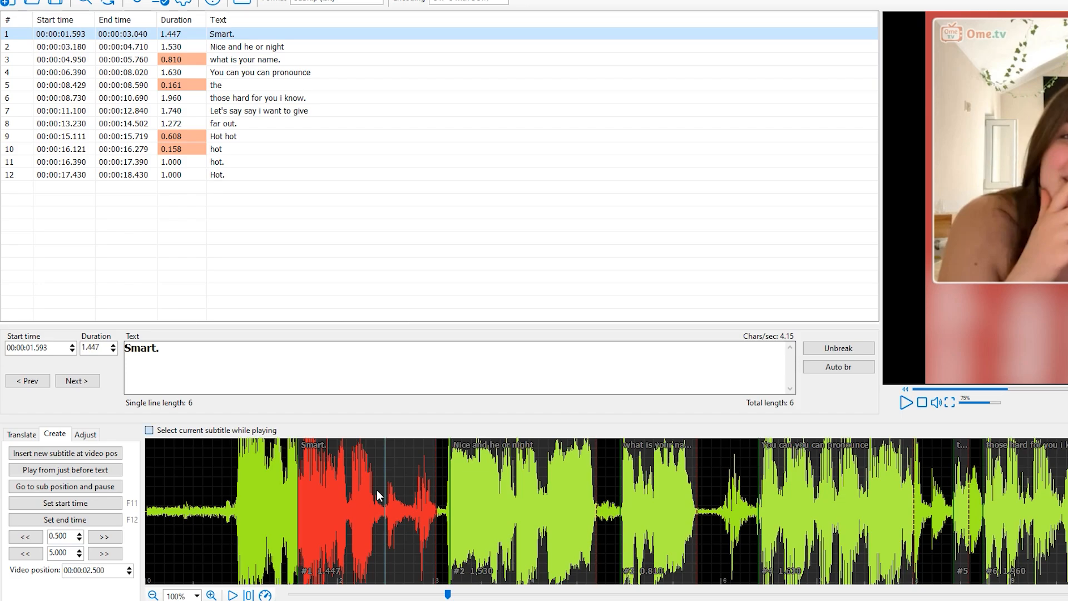
pyautogui.click(906, 402)
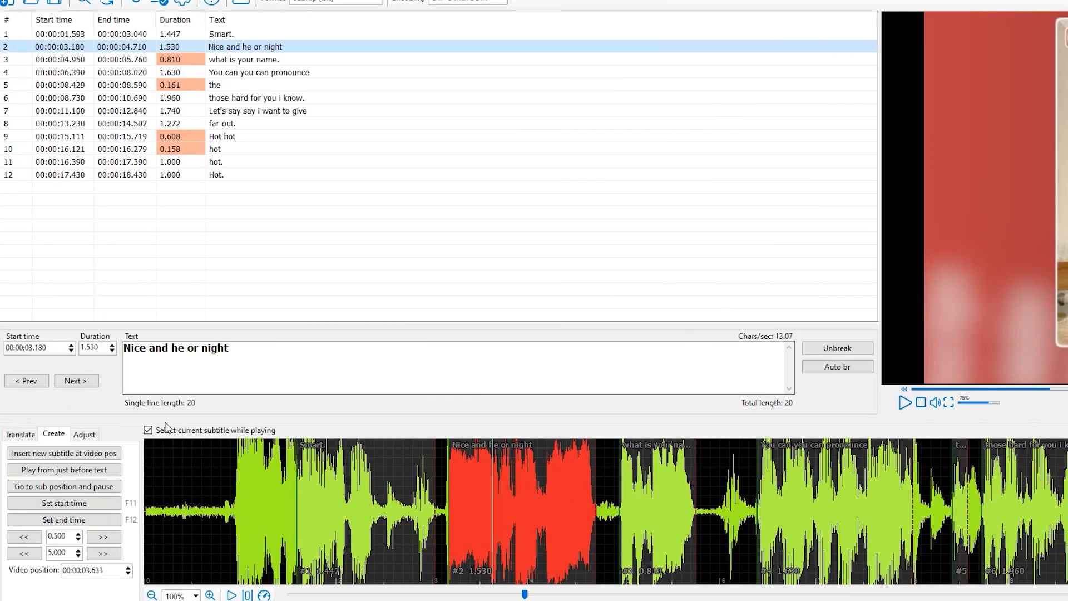
pyautogui.click(905, 404)
pyautogui.click(905, 405)
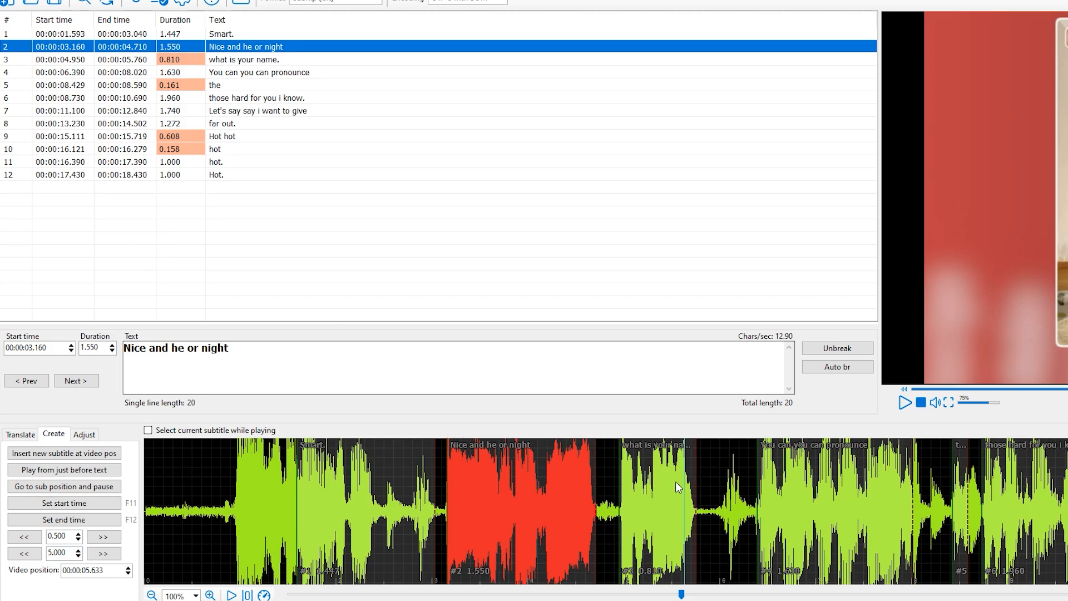
# - Adjust the first subtitle's start to 00:00:01.600 on the waveform and turn automatic selection of the current subtitle during playback back on
pyautogui.click(499, 473)
pyautogui.moveTo(301, 483); pyautogui.dragTo(302, 484)
pyautogui.click(318, 475)
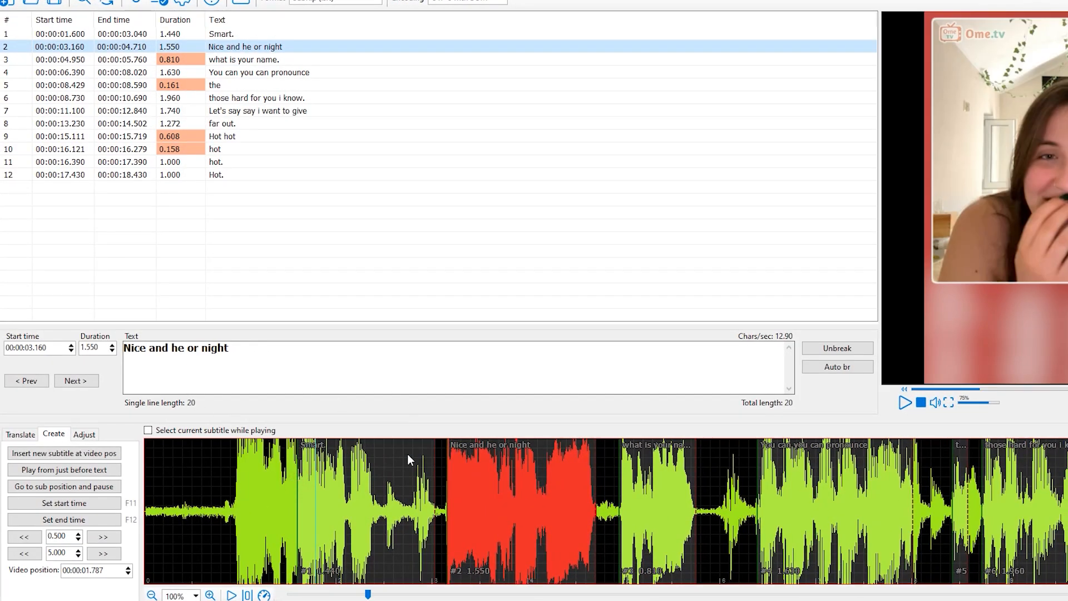
pyautogui.click(183, 430)
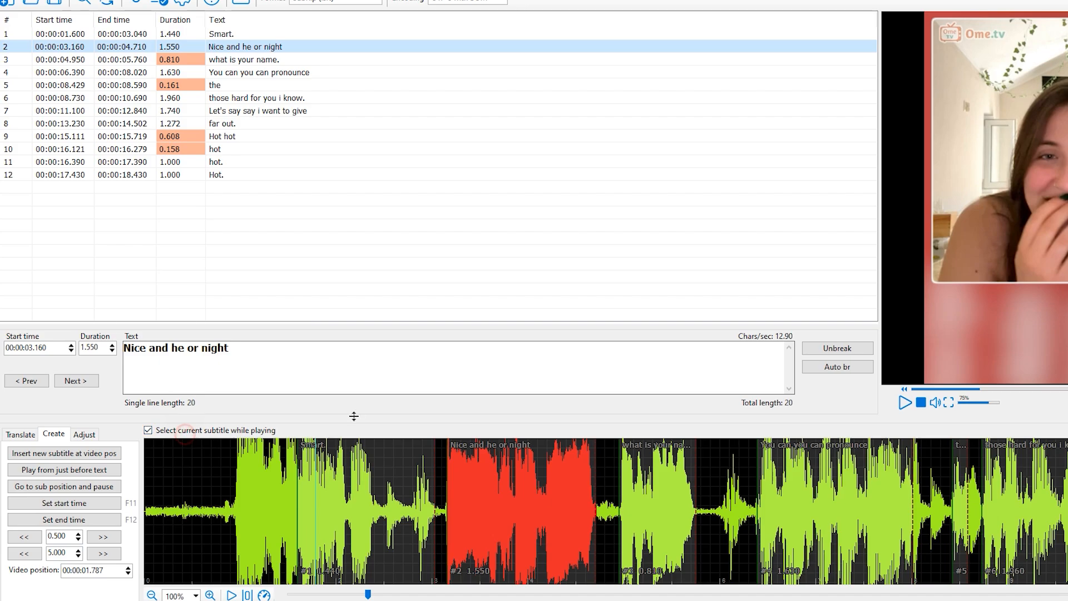
pyautogui.click(906, 402)
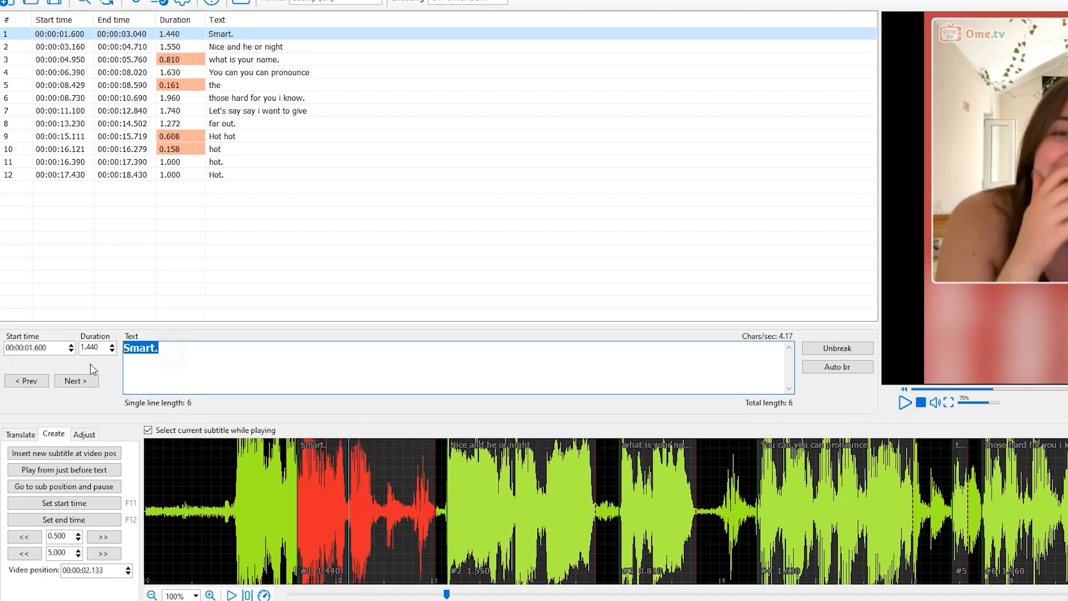
# - Insert "yaeh im" before "Smart." in the first subtitle's text
pyautogui.click(126, 349)
pyautogui.write('y')
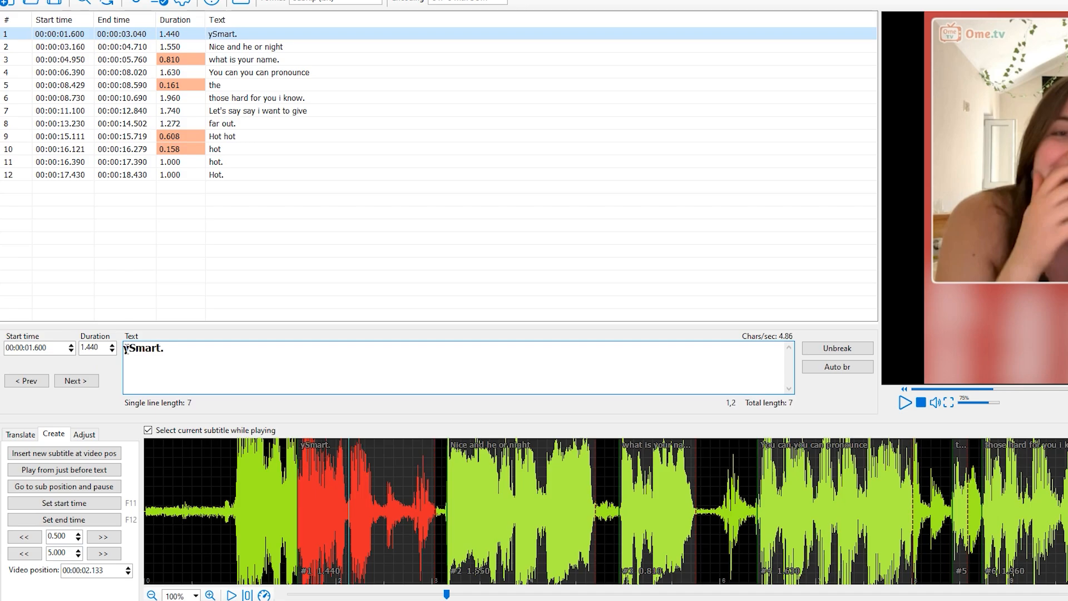
pyautogui.write('aeh ')
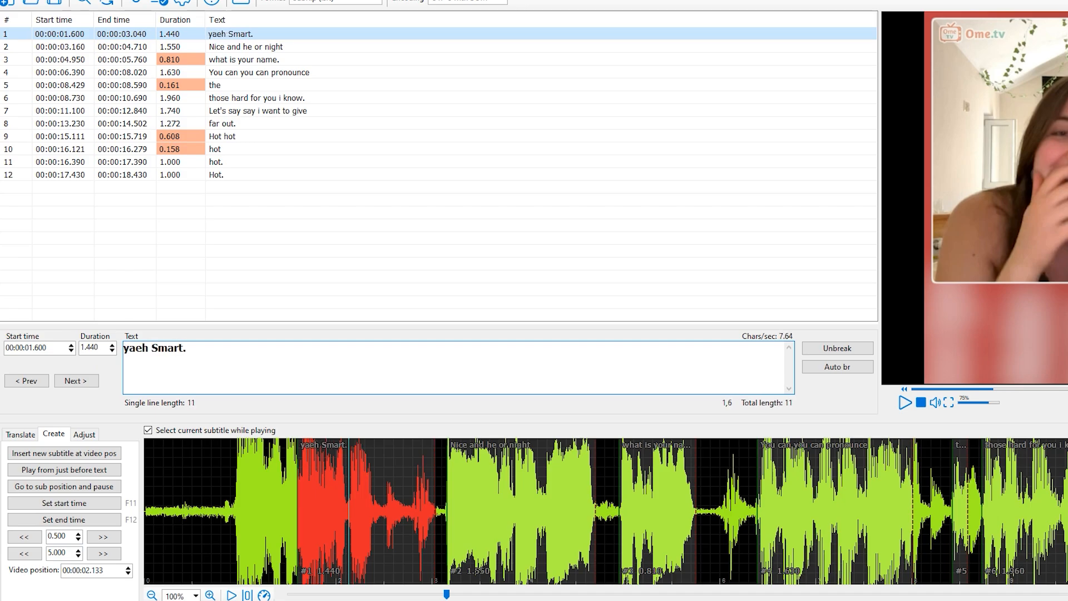
pyautogui.write(' im')
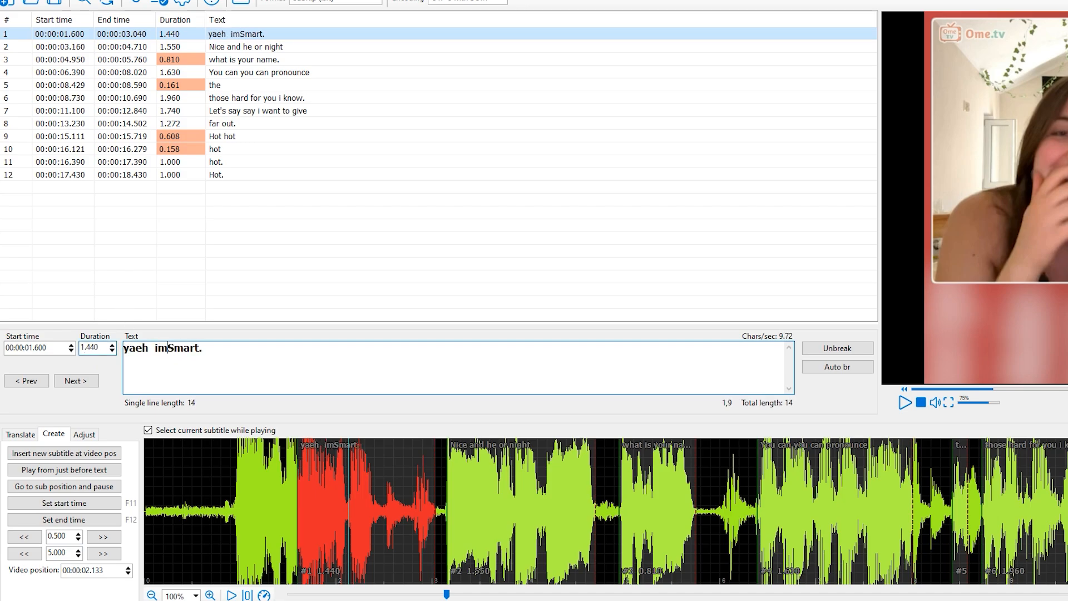
# - Play and replay the passage of the second subtitle, "Nice and he or night", to hear what is said
pyautogui.click(444, 463)
pyautogui.press('space')
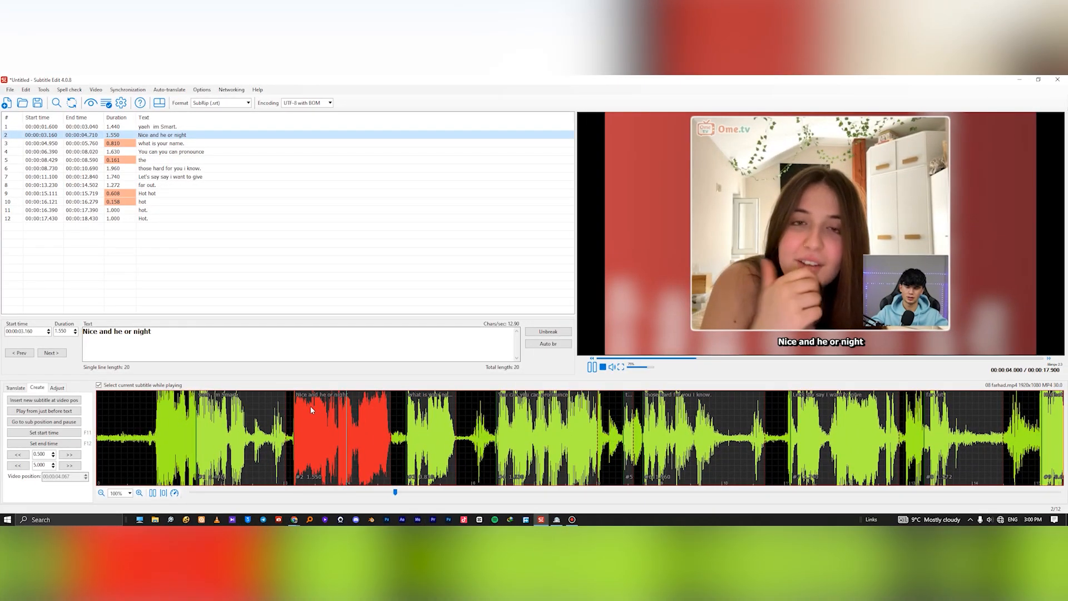
pyautogui.press('space')
pyautogui.click(329, 409)
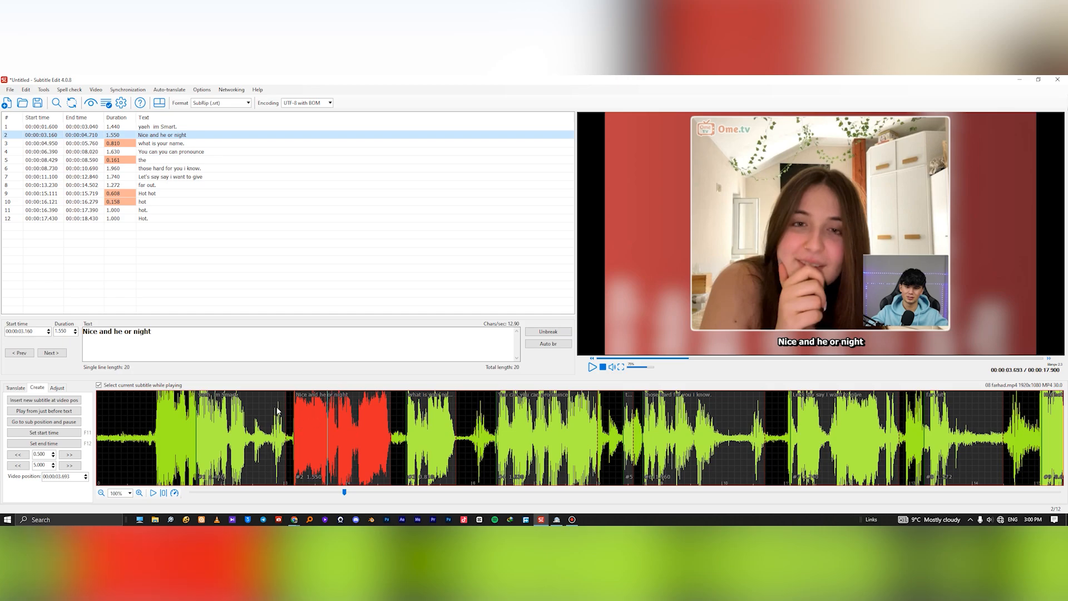
pyautogui.press('space')
pyautogui.press('space')
# - Replace "he or night" in the second subtitle so its text reads "Nice and your name"
pyautogui.moveTo(165, 332); pyautogui.dragTo(114, 338)
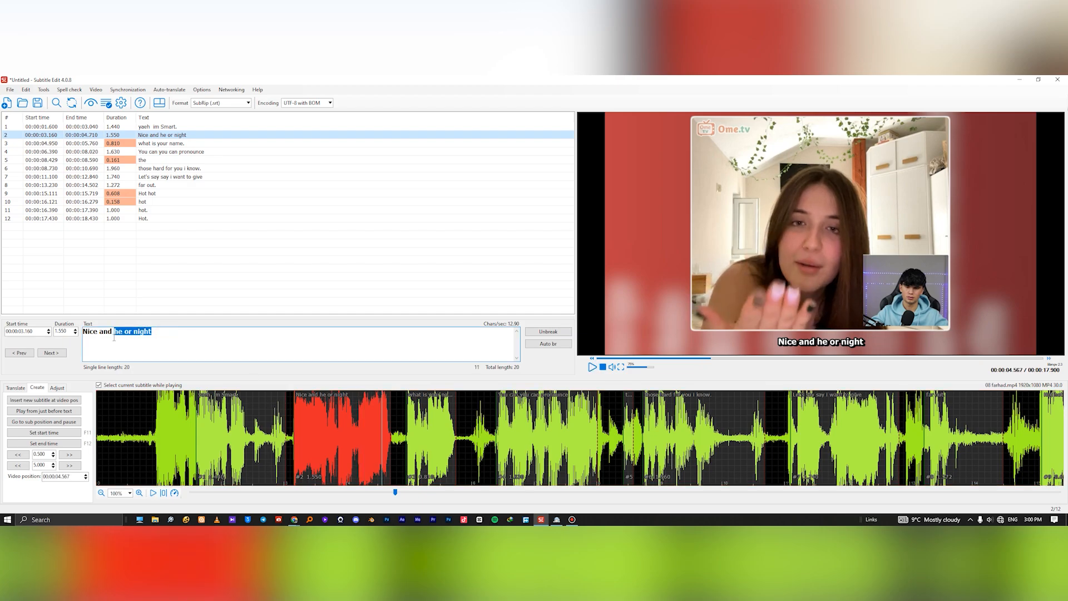
pyautogui.write('yopur')
pyautogui.press('BackSpace')
pyautogui.press('BackSpace')
pyautogui.press('BackSpace')
pyautogui.press('BackSpace')
pyautogui.write('ur')
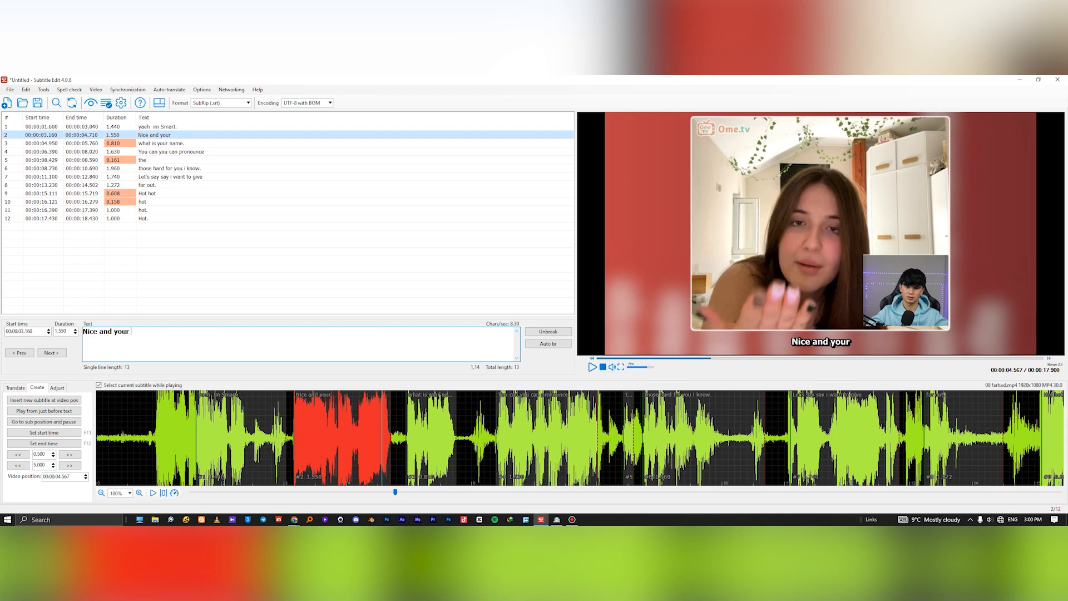
pyautogui.write(' name')
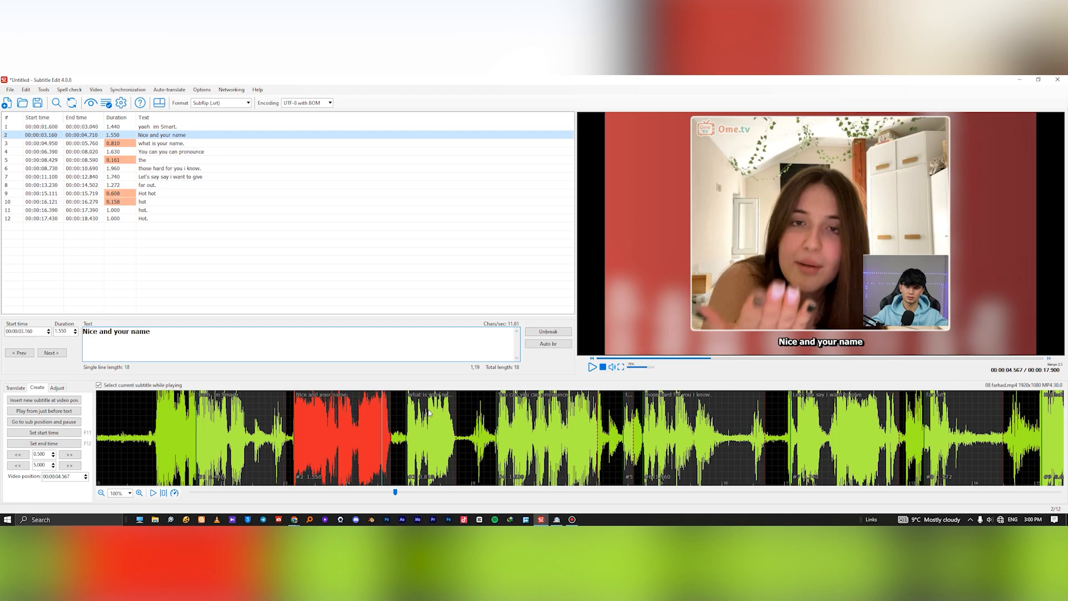
# - Move the video position to 00:00:09.660 on the waveform and start a spell check of the subtitles
pyautogui.click(403, 412)
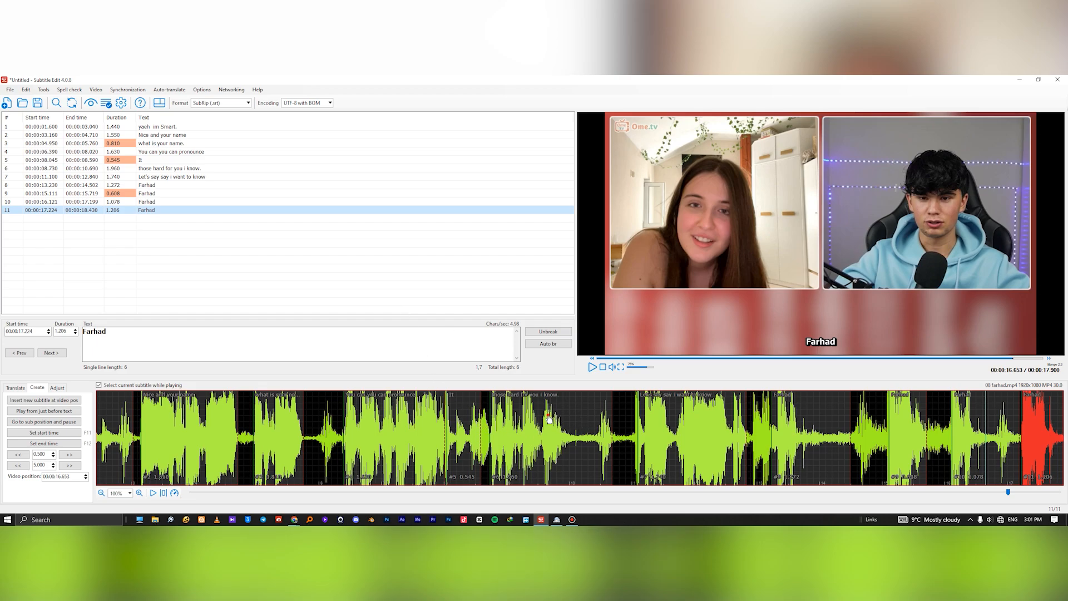
pyautogui.click(550, 415)
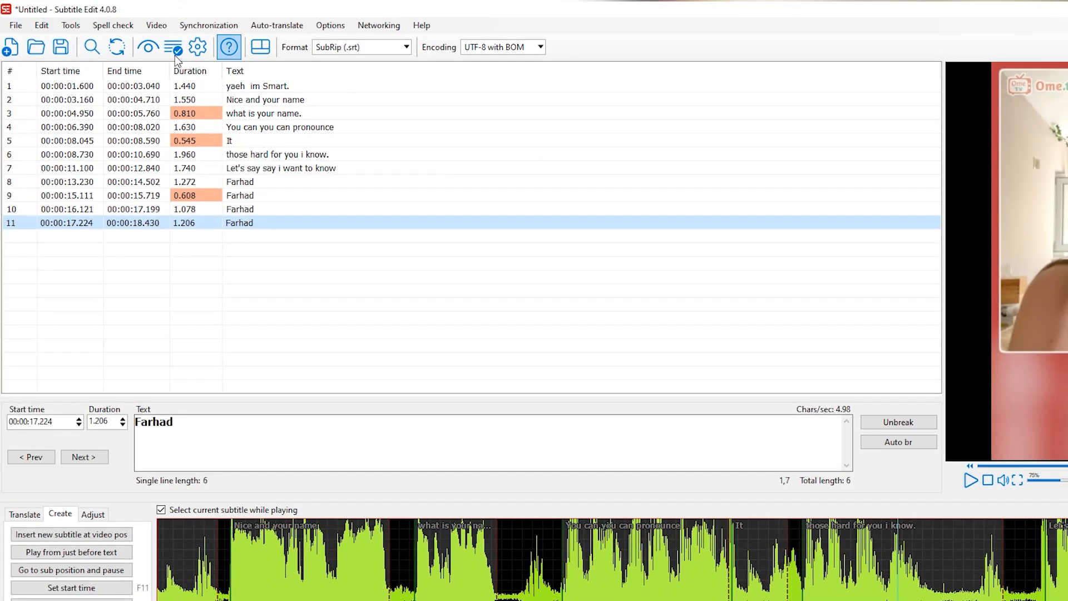
pyautogui.click(74, 91)
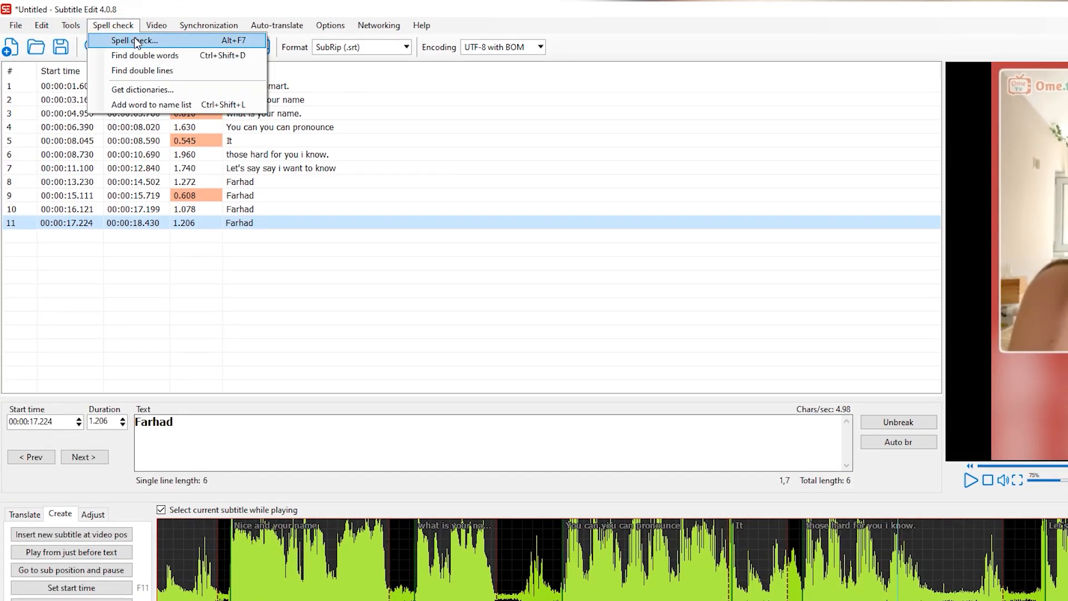
pyautogui.click(134, 38)
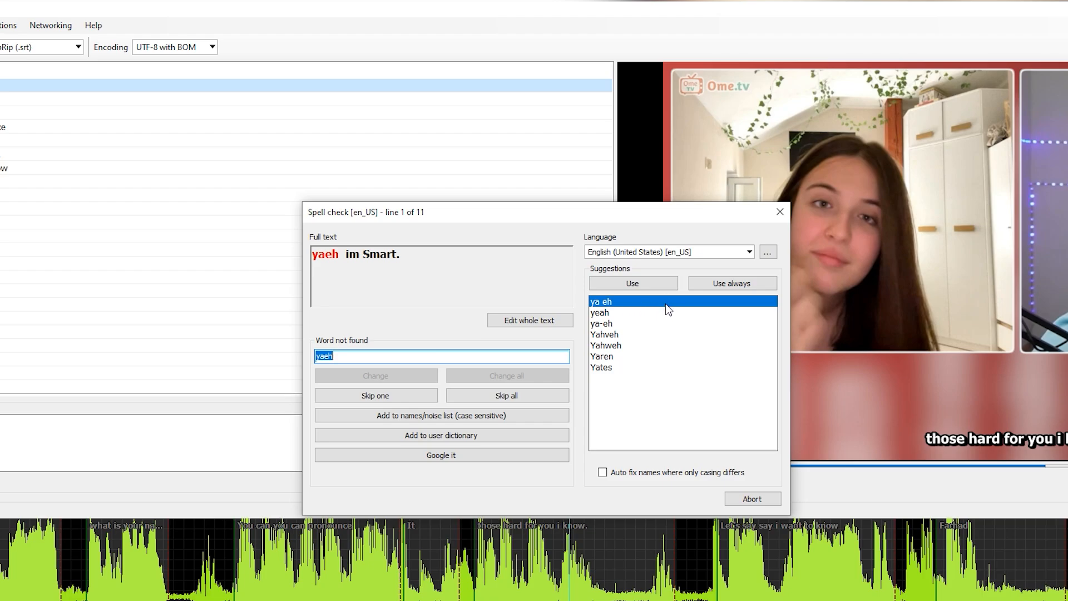
# - Change the flagged word "yaeh" to "Yaeh" in the first subtitle, browse the suggestions for "im" and end the spell check
pyautogui.click(352, 360)
pyautogui.moveTo(357, 359); pyautogui.dragTo(263, 354)
pyautogui.press('BackSpace')
pyautogui.write('Y')
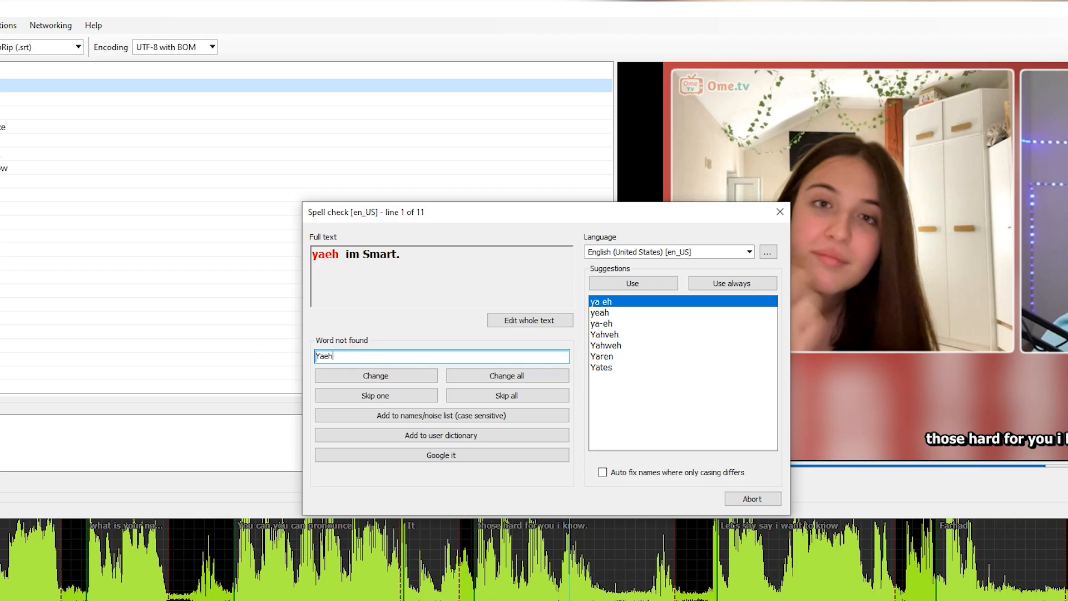
pyautogui.click(408, 374)
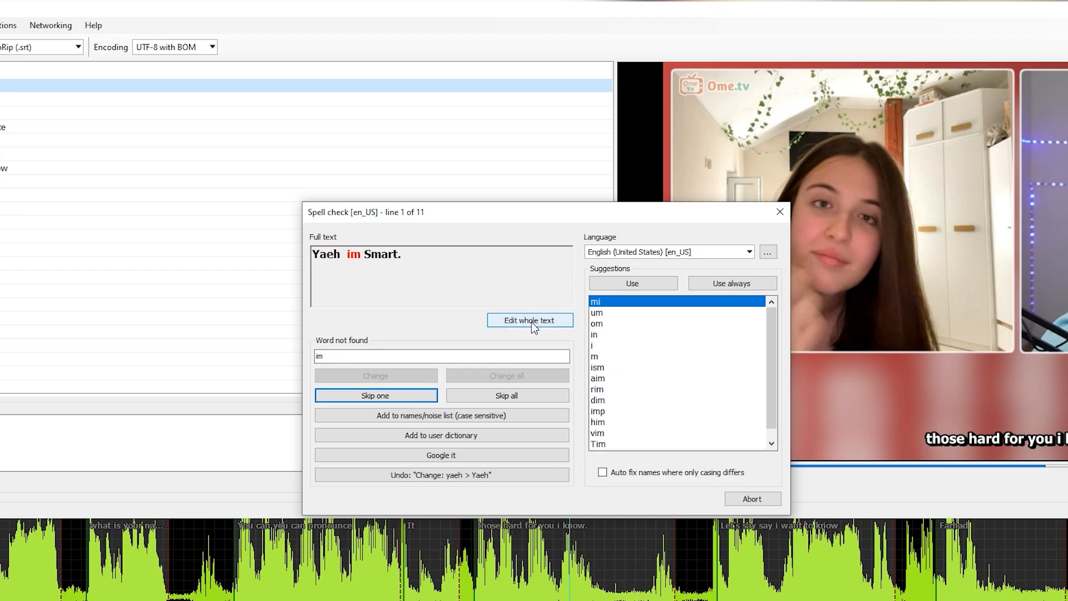
pyautogui.scroll(-1, 689, 368)
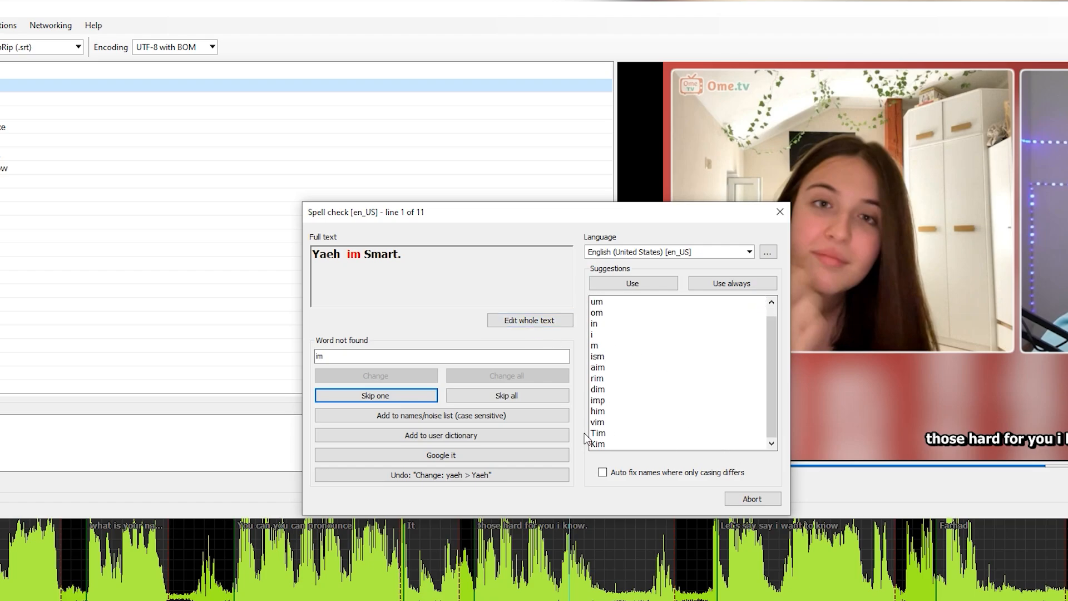
pyautogui.click(779, 212)
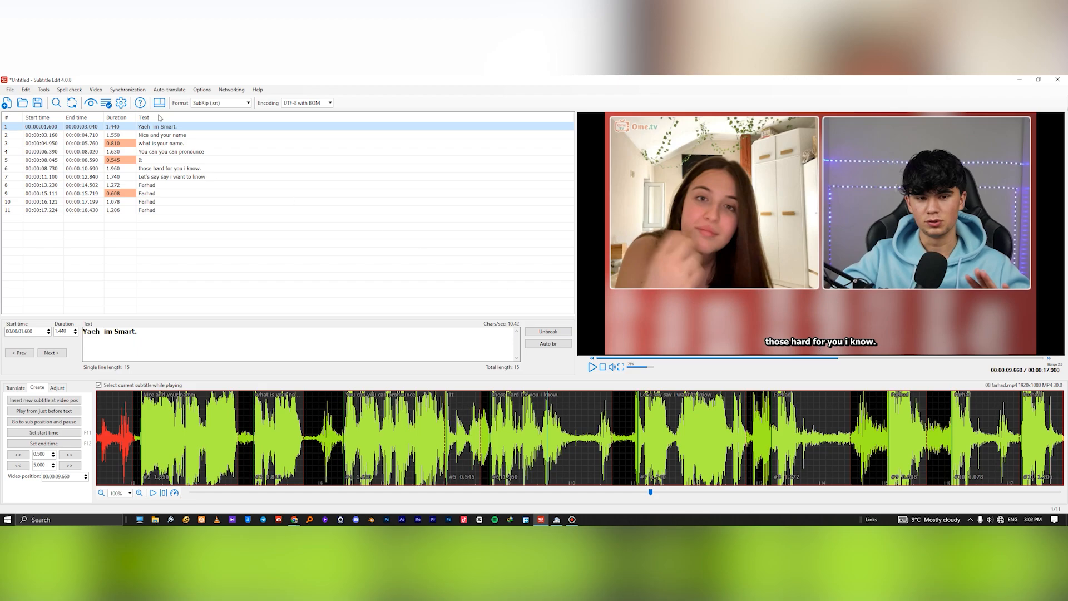
# - Auto-translate all subtitles from English to Persian with Google Translate V1 API and accept the translation
pyautogui.click(169, 90)
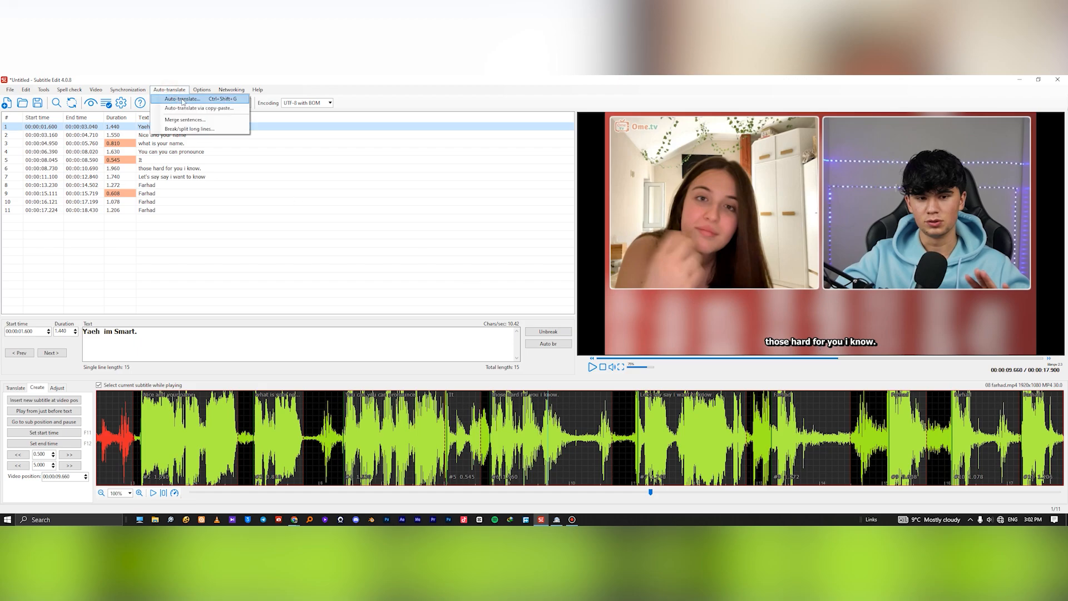
pyautogui.click(182, 99)
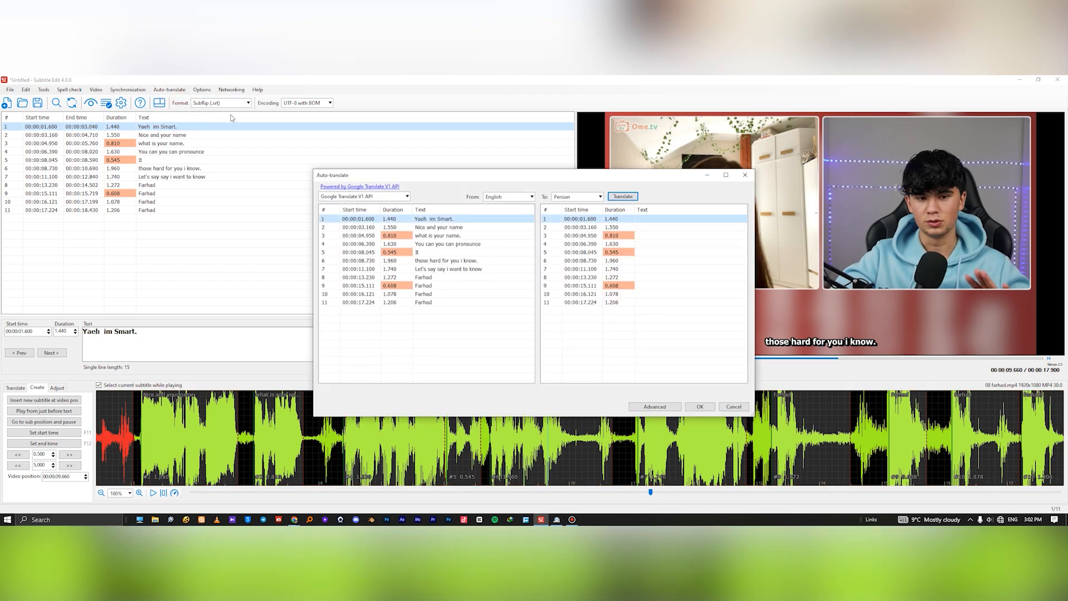
pyautogui.click(572, 198)
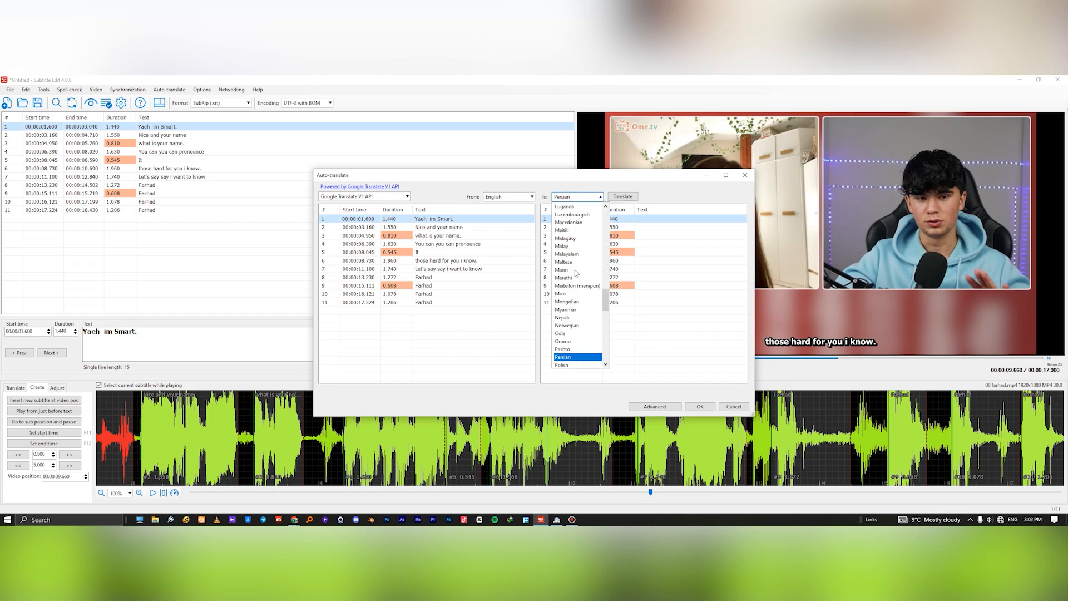
pyautogui.click(569, 358)
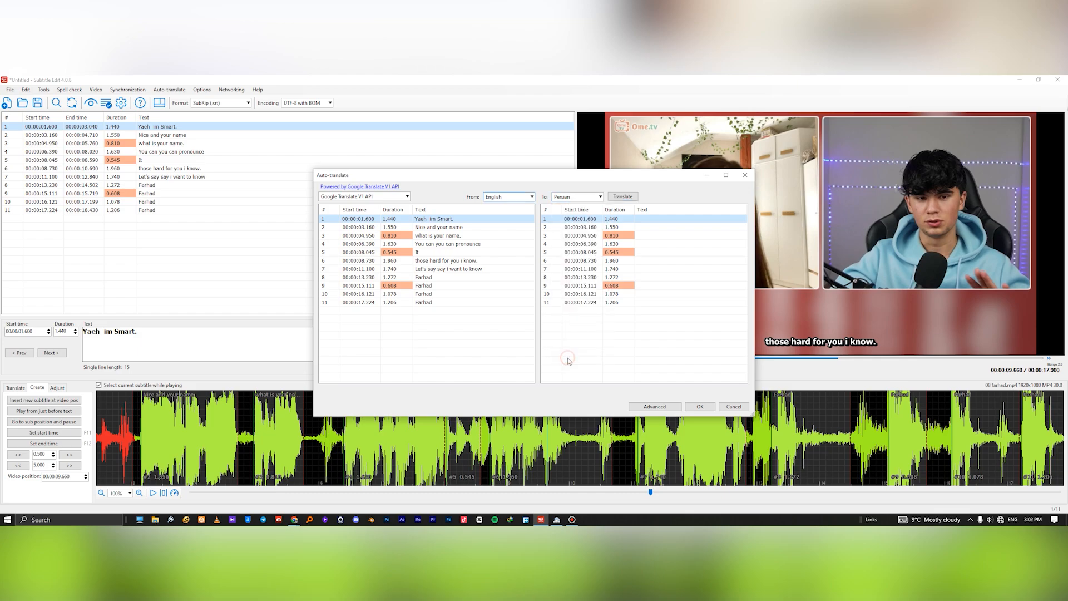
pyautogui.click(623, 198)
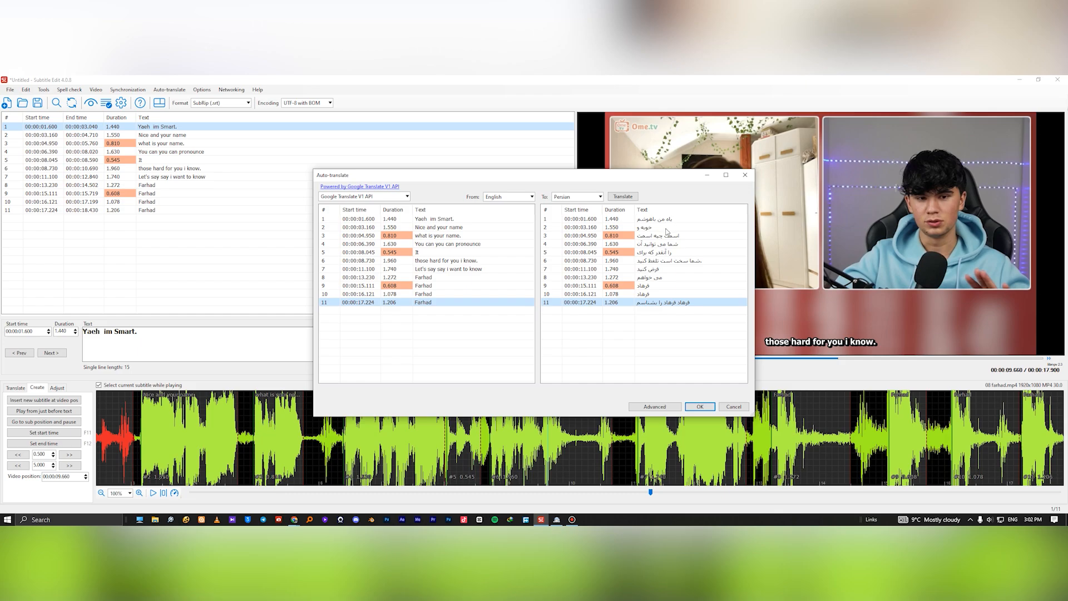
pyautogui.click(700, 406)
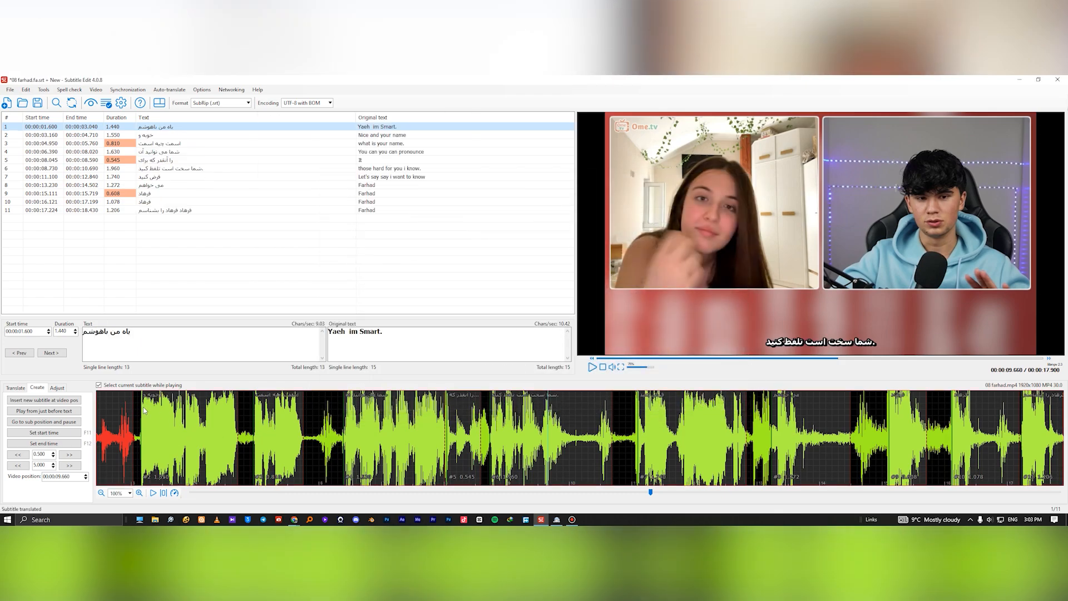
# - Play the video from the beginning into the first subtitle and replace the first word of its Persian text with "بلی"
pyautogui.click(190, 493)
pyautogui.press('space')
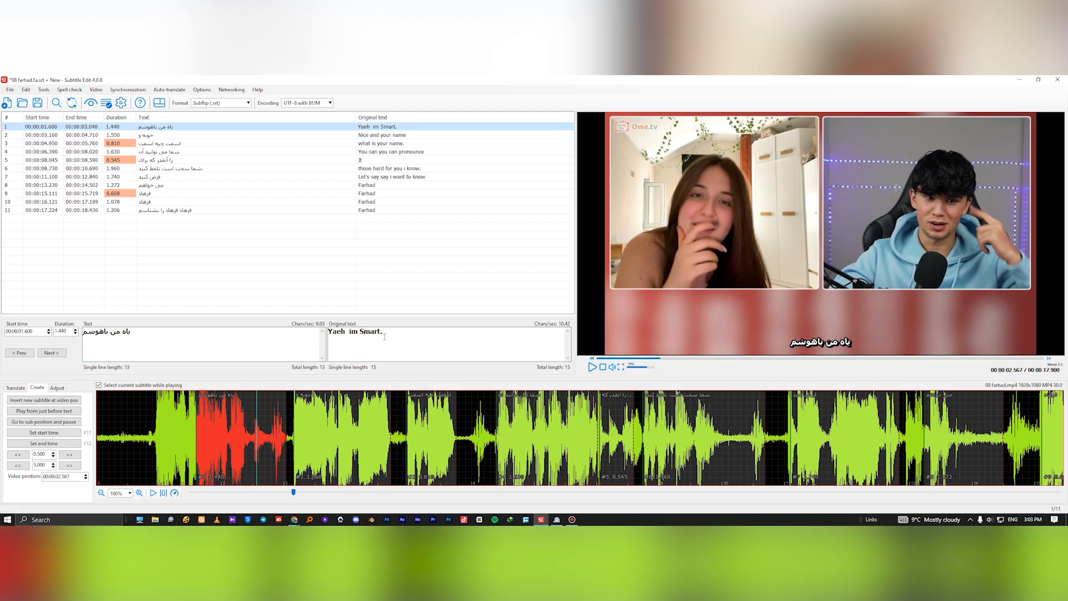
pyautogui.moveTo(123, 331); pyautogui.dragTo(129, 332)
pyautogui.press('BackSpace')
pyautogui.write('fg')
pyautogui.press('BackSpace')
pyautogui.press('BackSpace')
pyautogui.hotkey('alt', 'shift')
pyautogui.write('بلی')
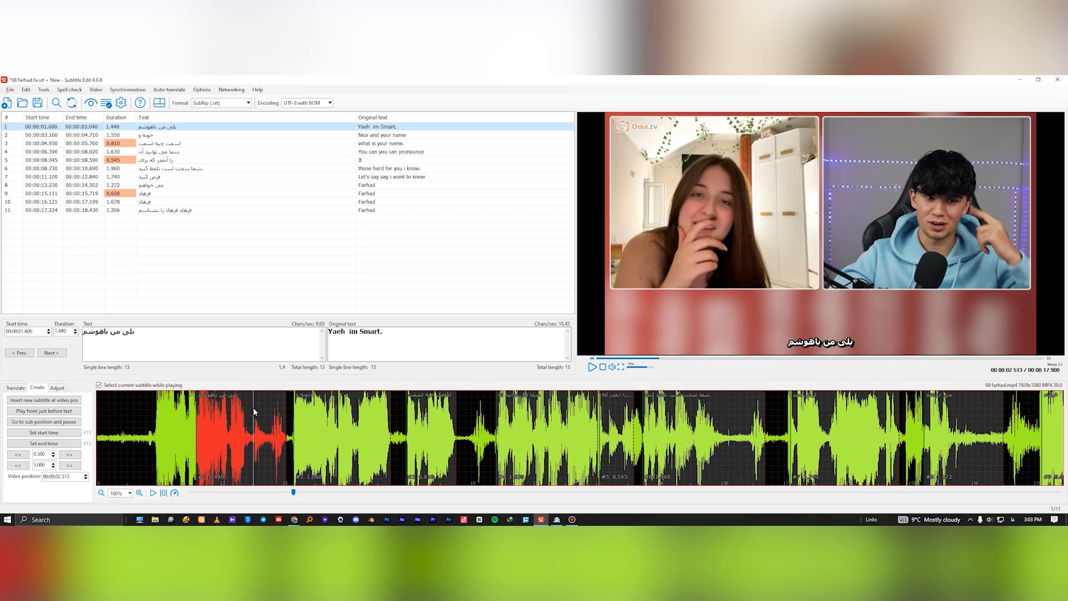
# - Play on into the second subtitle and rewrite its Persian text as "عالی و اسم شما چیست"
pyautogui.press('space')
pyautogui.press('space')
pyautogui.click(177, 334)
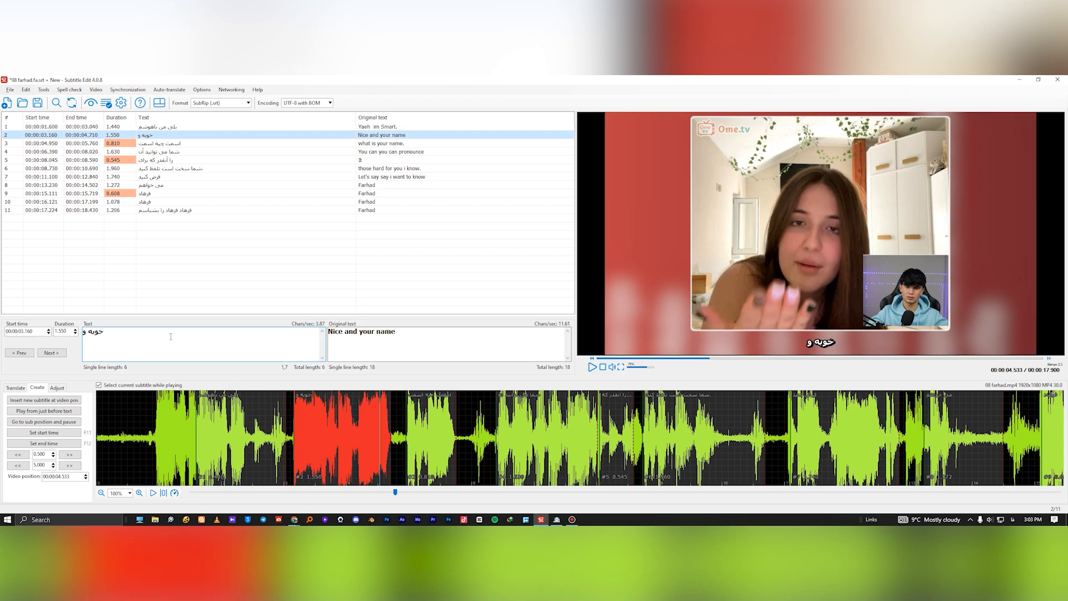
pyautogui.hotkey('ctrl', 'a')
pyautogui.press('BackSpace')
pyautogui.write('خوبه')
pyautogui.press('BackSpace')
pyautogui.press('BackSpace')
pyautogui.press('BackSpace')
pyautogui.press('BackSpace')
pyautogui.write('عالی و اسم مشا چیست')
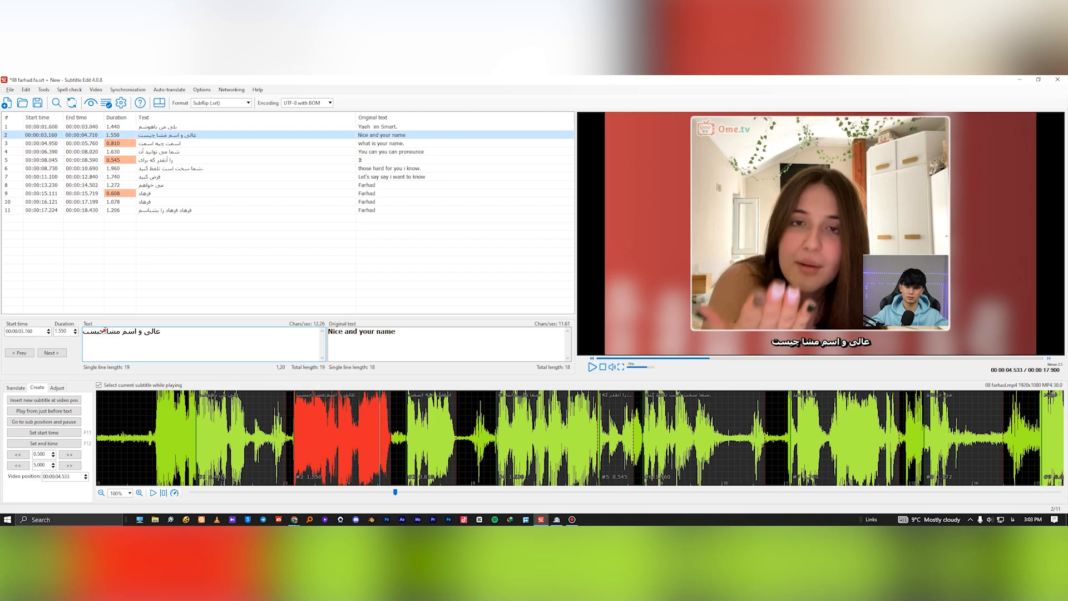
pyautogui.doubleClick(105, 331)
pyautogui.write('شما')
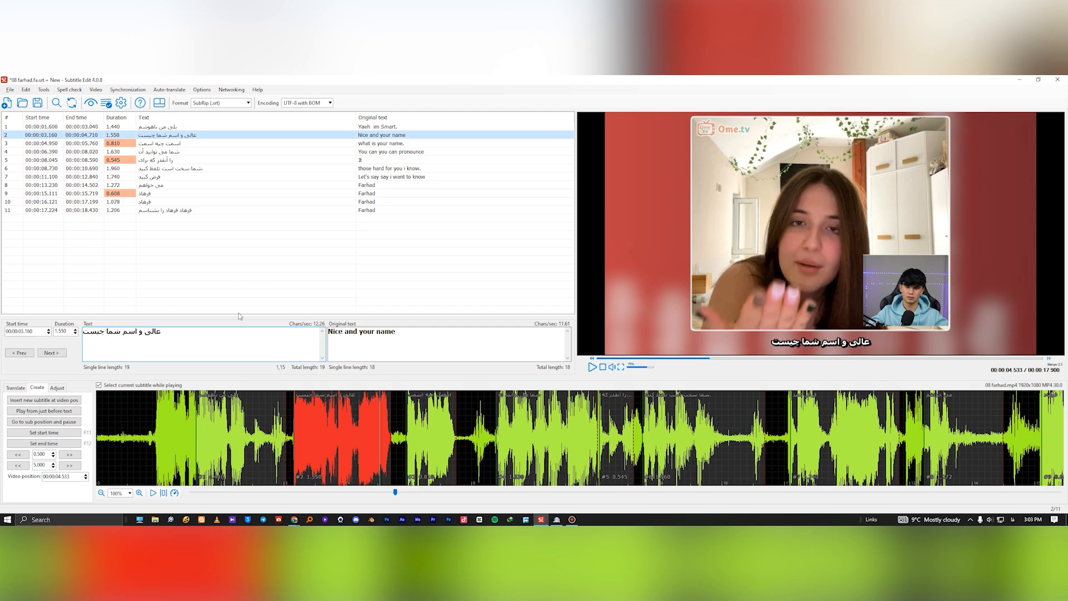
# - Shift the second subtitle slightly earlier on the waveform to start at 00:00:03.146, and move the video position to 00:00:07.160
pyautogui.click(359, 424)
pyautogui.moveTo(360, 424); pyautogui.dragTo(360, 425)
pyautogui.click(544, 426)
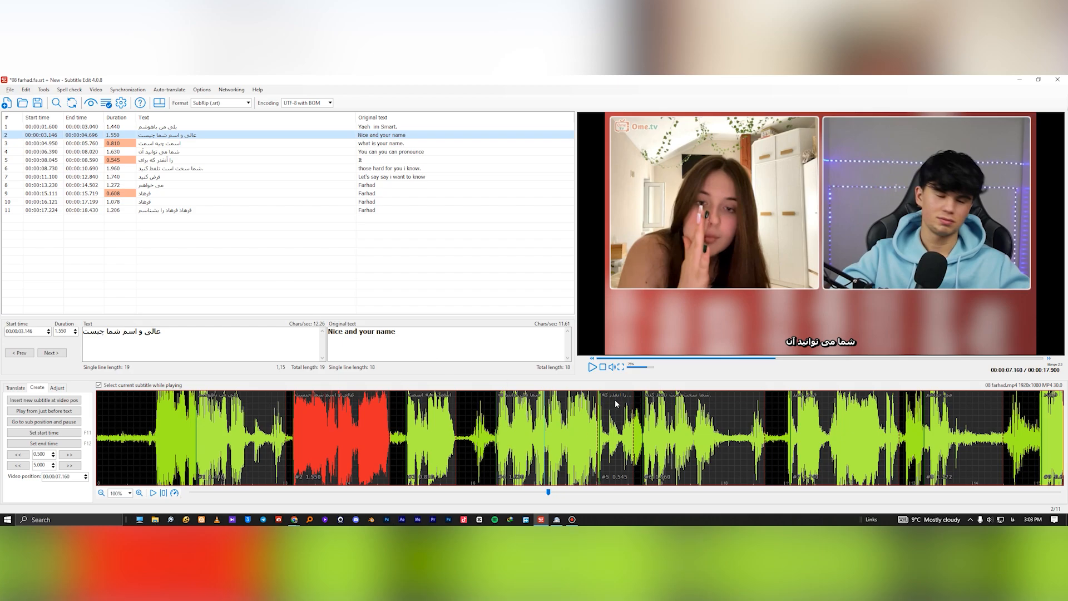
# - Set the video player's subtitle preview font to Arial in the program settings and apply the change
pyautogui.click(203, 90)
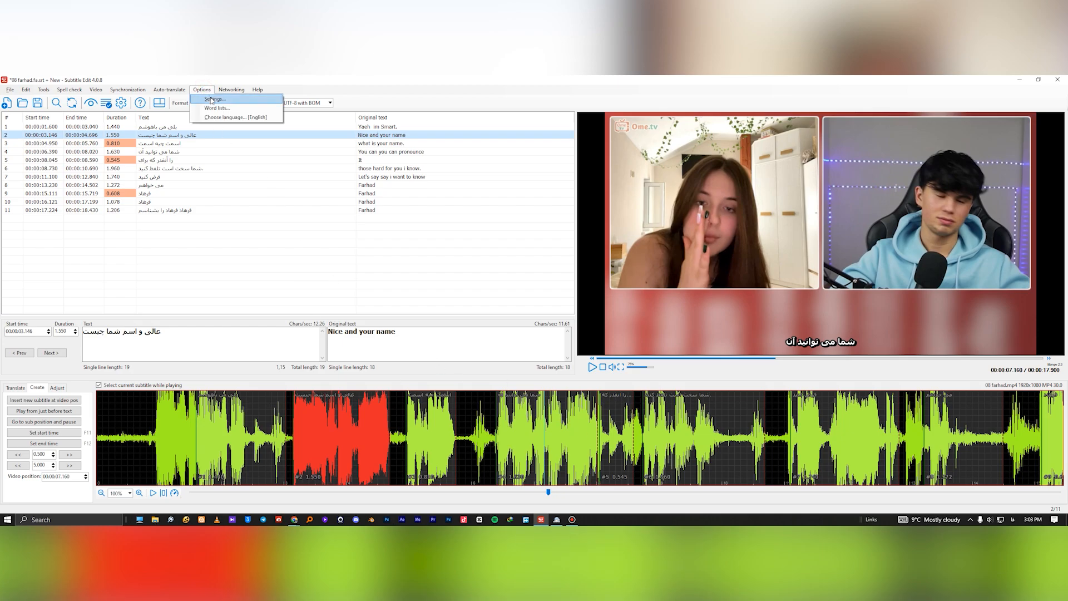
pyautogui.click(218, 100)
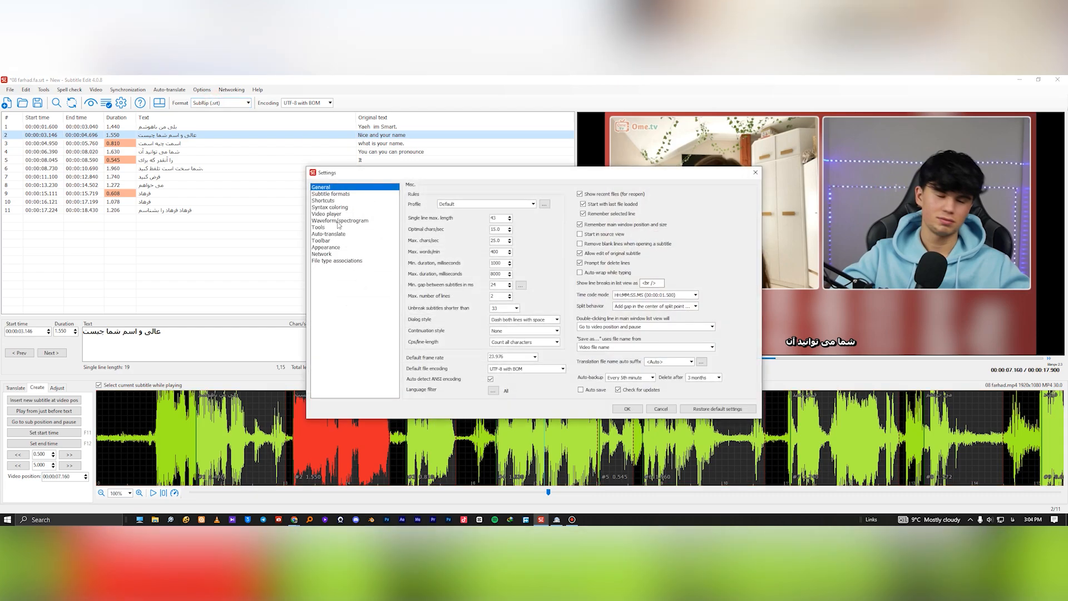
pyautogui.click(334, 214)
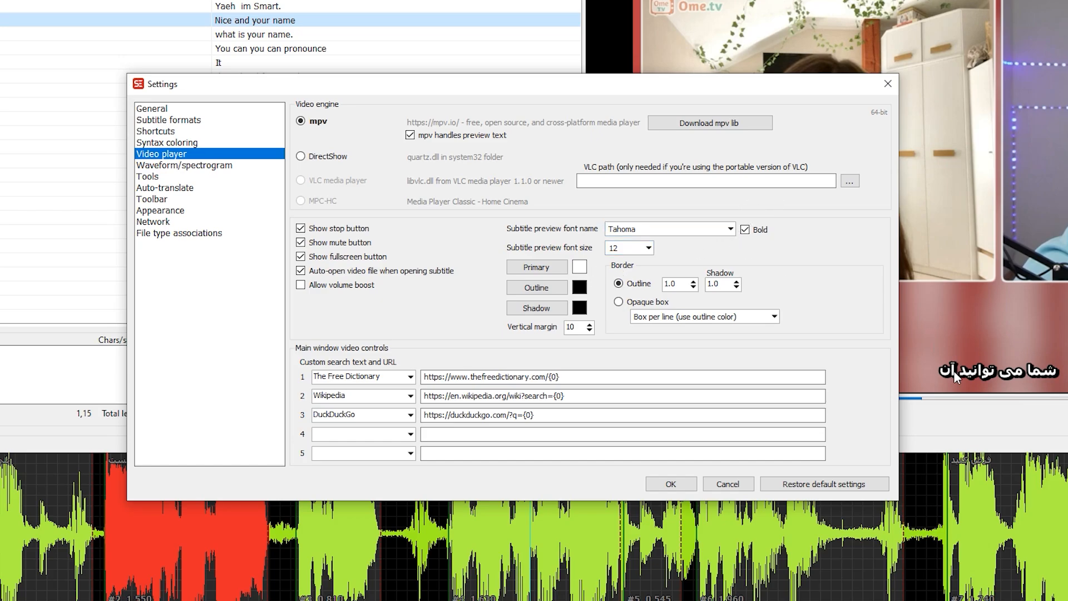
pyautogui.click(731, 229)
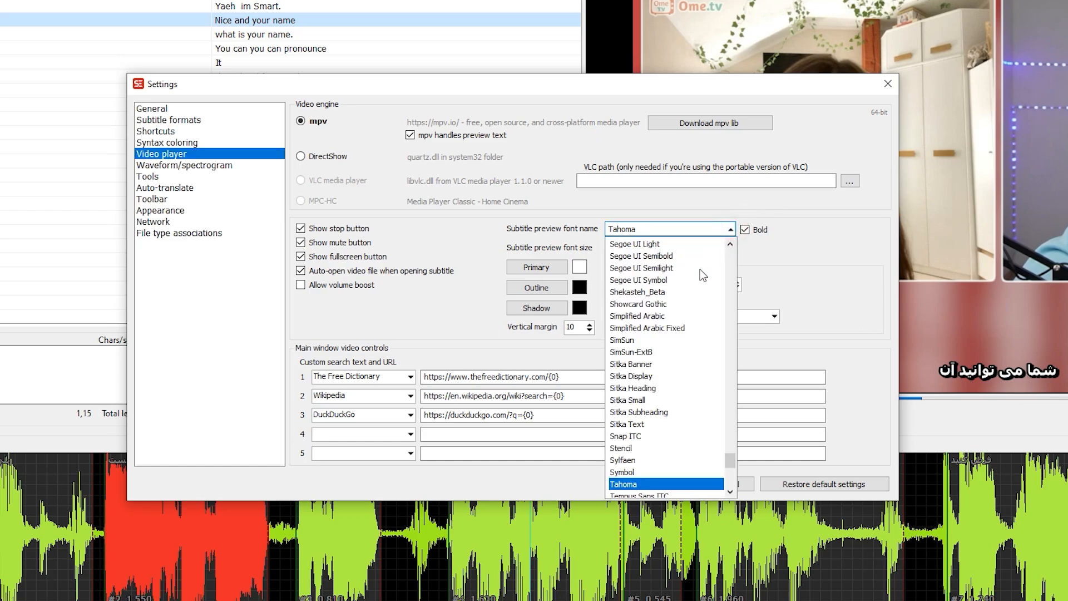
pyautogui.scroll(5, 690, 334)
pyautogui.click(654, 226)
pyautogui.click(649, 229)
pyautogui.scroll(15, 714, 375)
pyautogui.moveTo(730, 362); pyautogui.dragTo(734, 241)
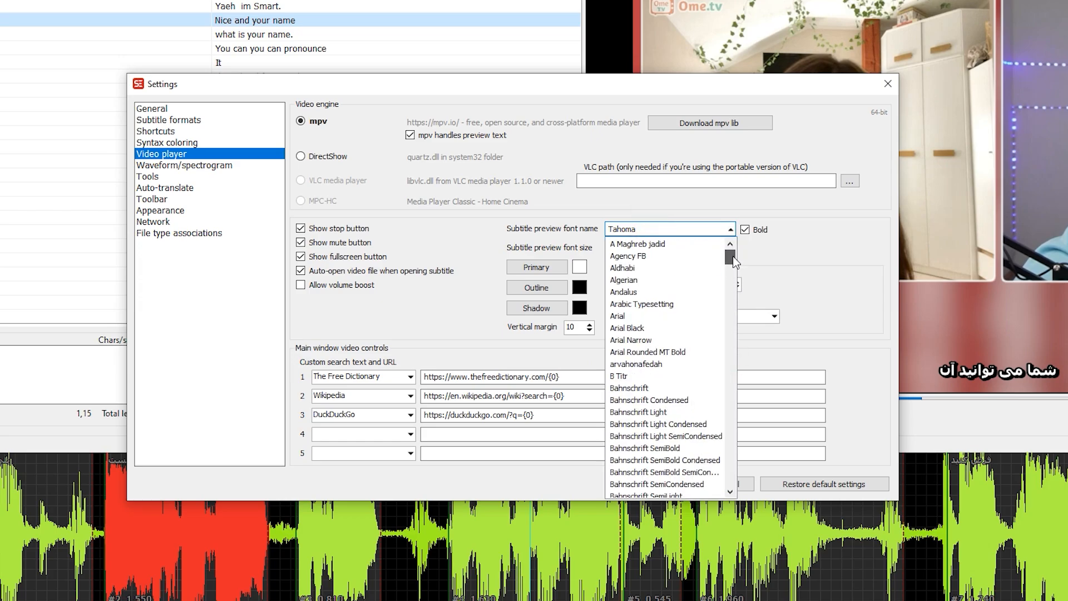
pyautogui.click(620, 317)
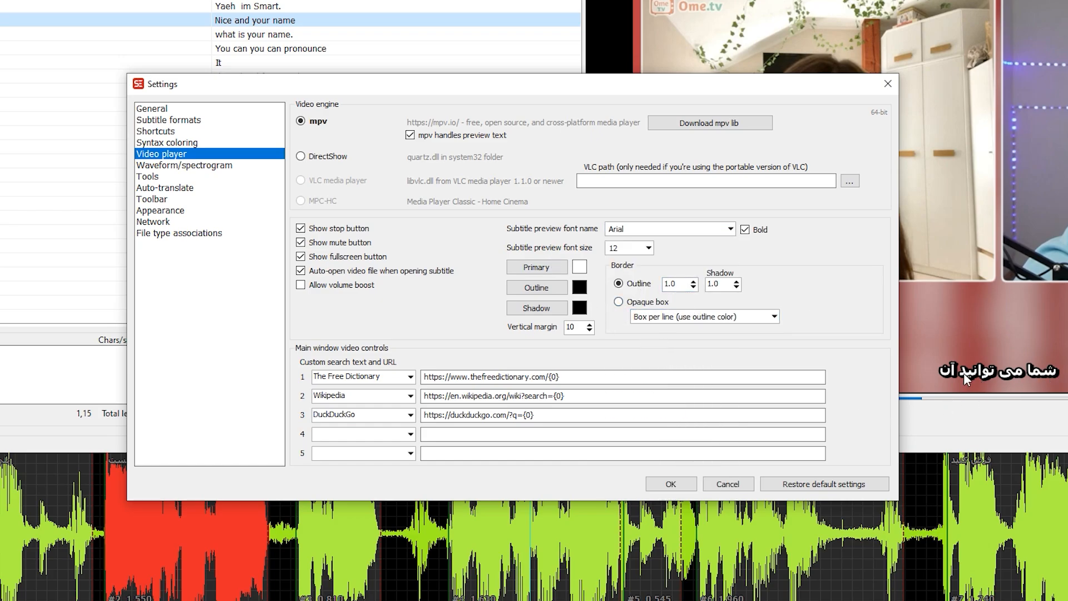
pyautogui.click(664, 485)
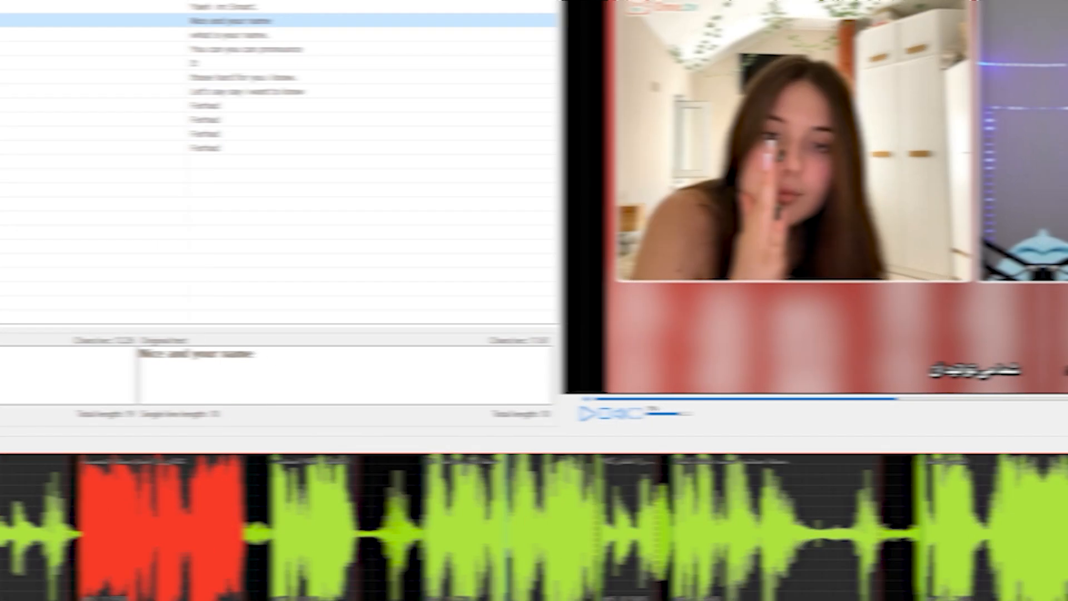
# - Save the Persian subtitles to the Desktop as a SubRip (*.srt) file, keeping the suggested file name
pyautogui.click(3, 87)
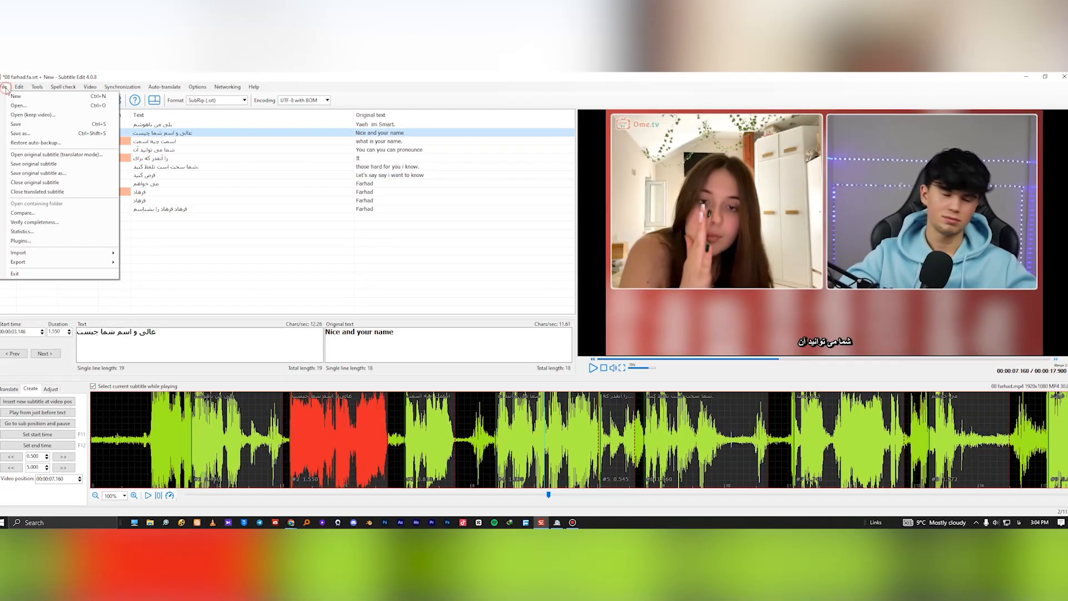
pyautogui.click(34, 134)
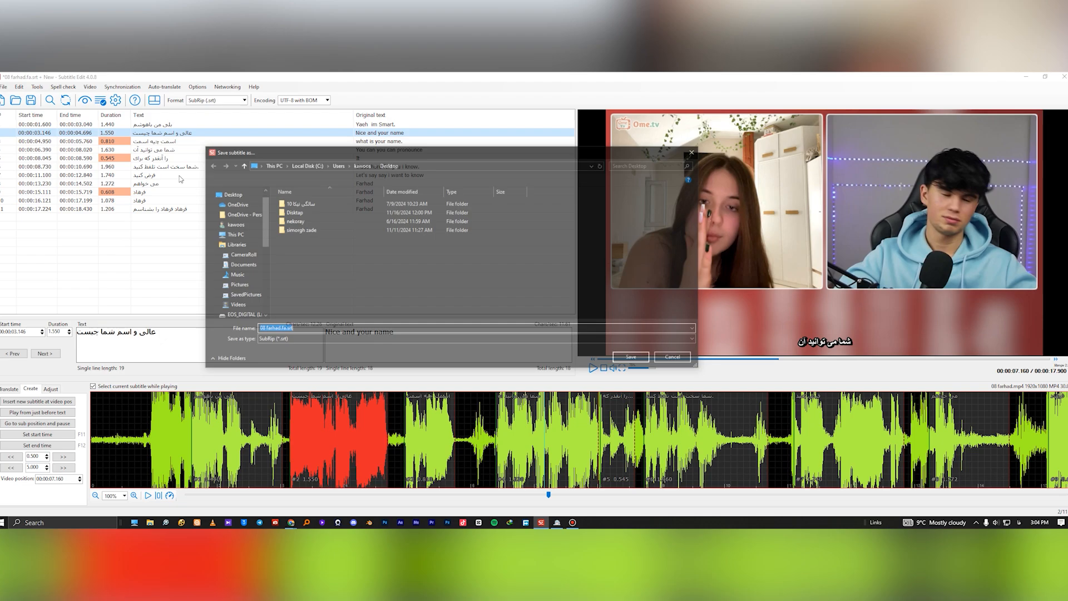
pyautogui.click(230, 225)
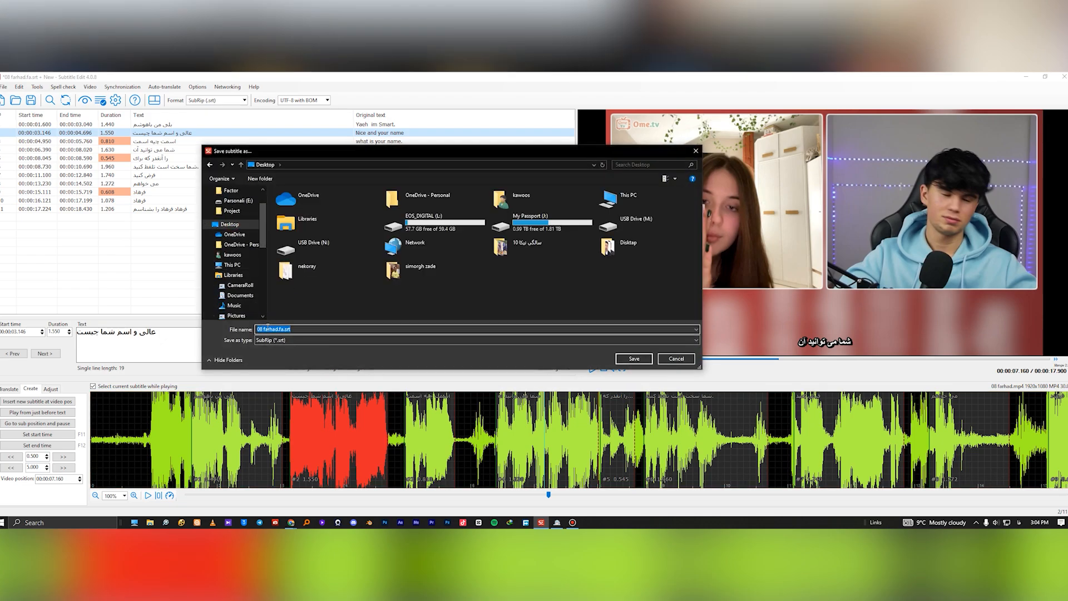
pyautogui.click(293, 341)
pyautogui.click(293, 341)
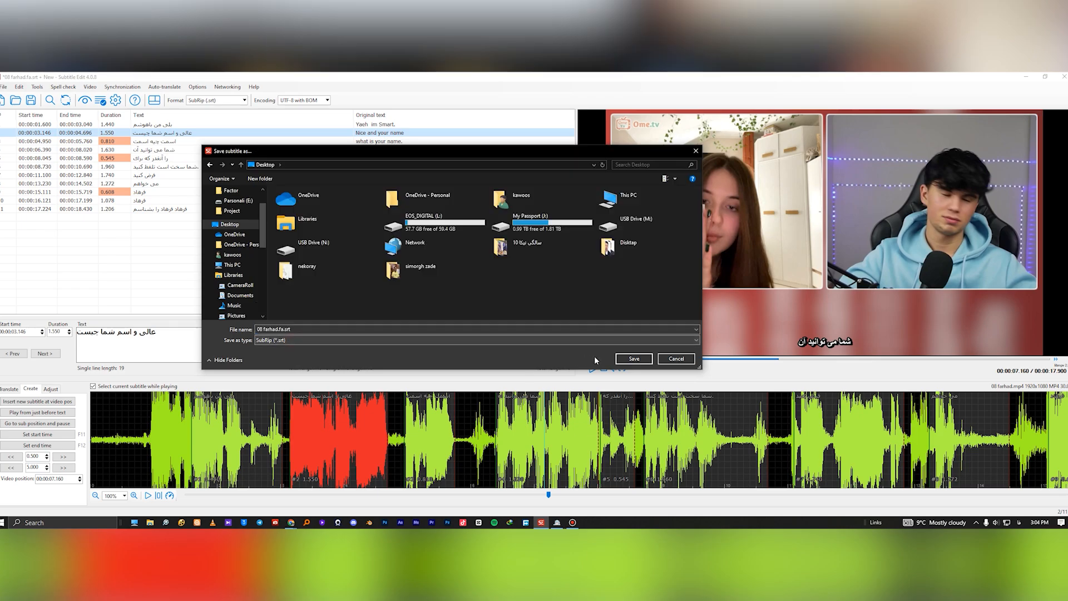
pyautogui.click(624, 356)
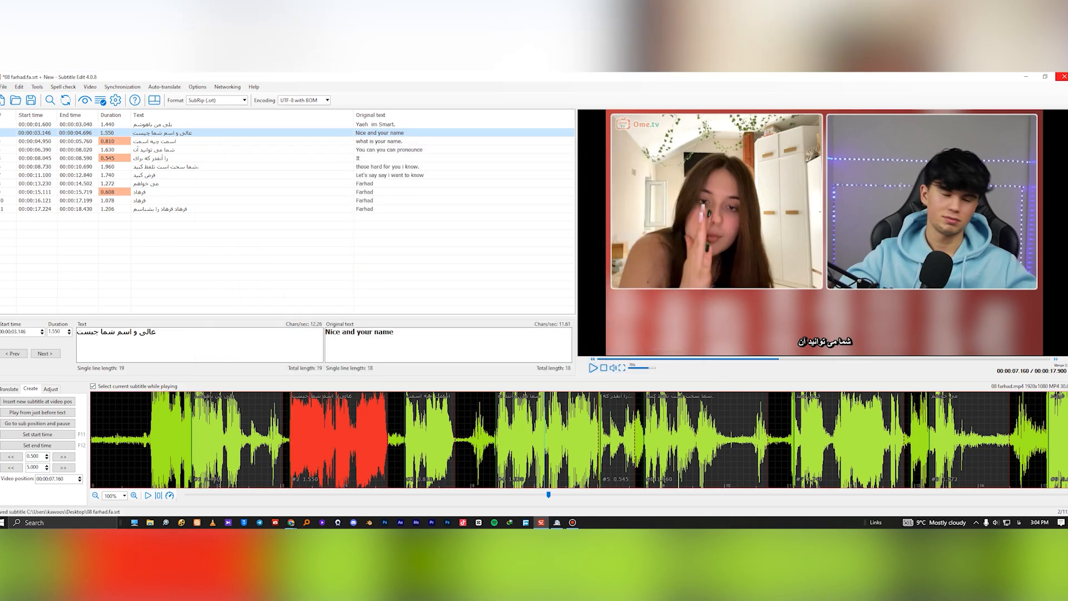
# - Close Subtitle Edit without saving the original-language subtitles and return to the desktop
pyautogui.click(500, 318)
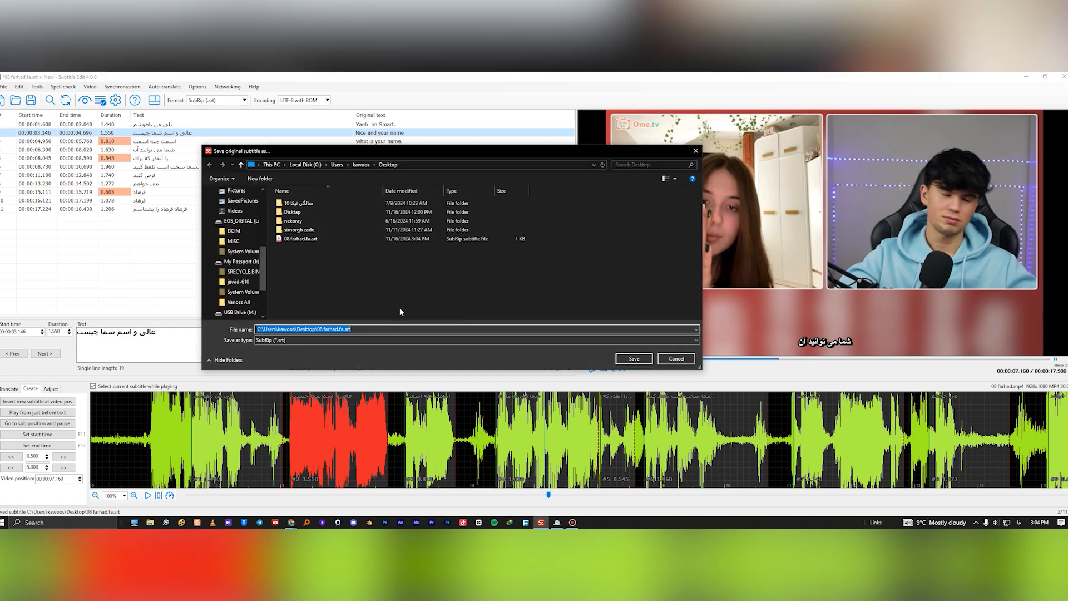
pyautogui.click(671, 357)
pyautogui.click(1064, 77)
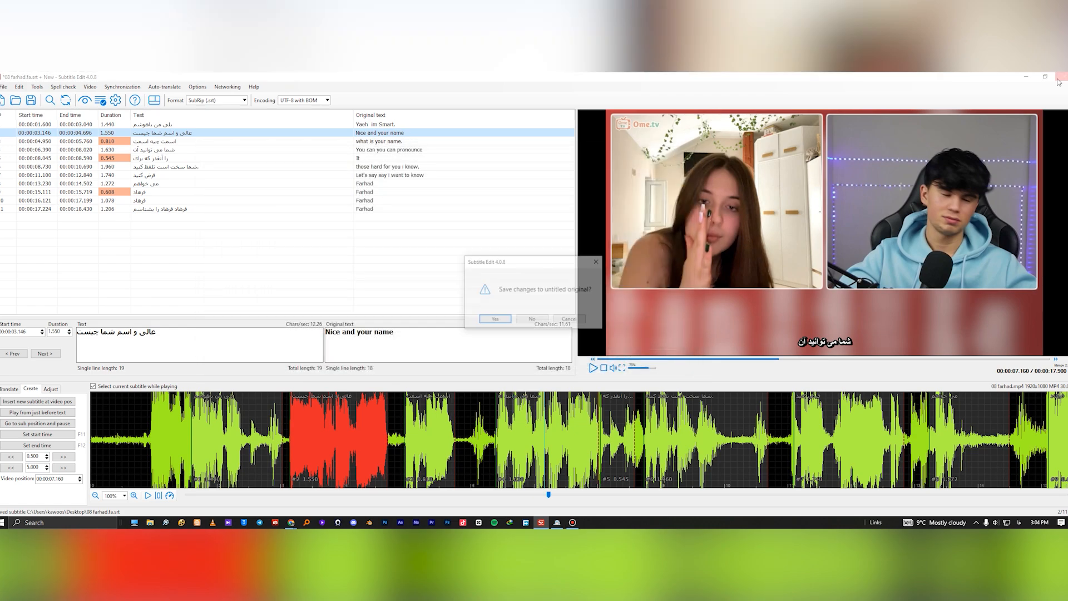
pyautogui.click(545, 320)
pyautogui.rightClick(259, 292)
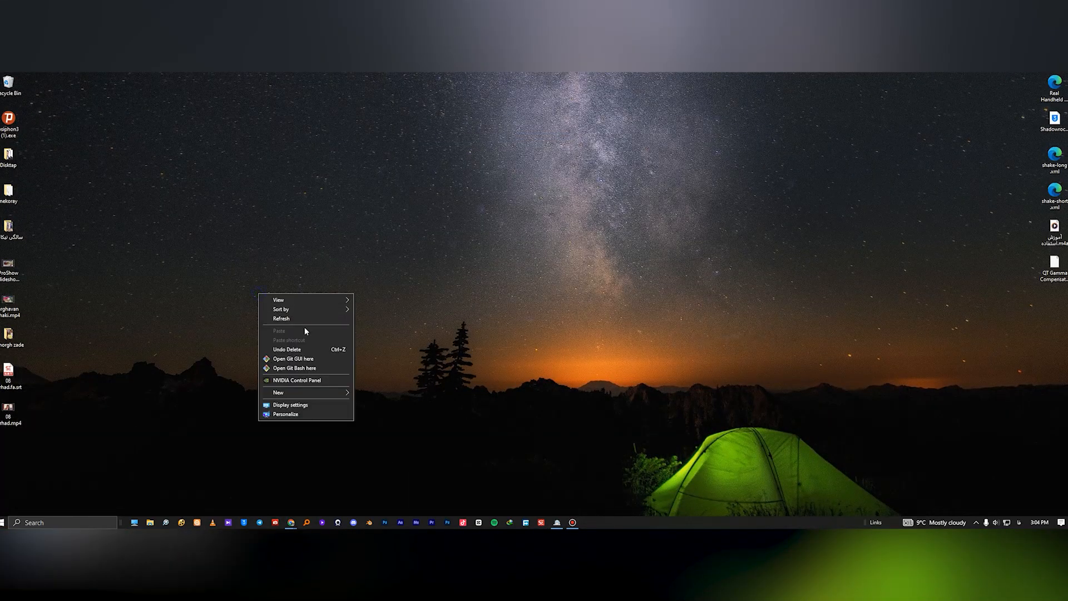
pyautogui.click(322, 280)
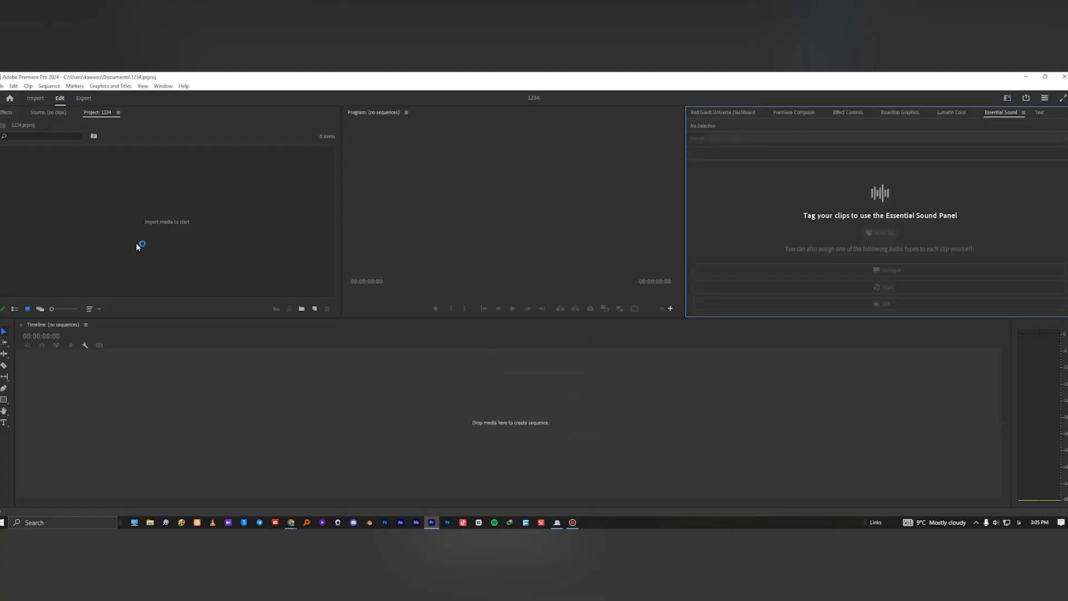
# - Switch to Adobe Premiere Pro and import the "08" MP4 video and its Persian SRT subtitle file from the Desktop
pyautogui.doubleClick(101, 237)
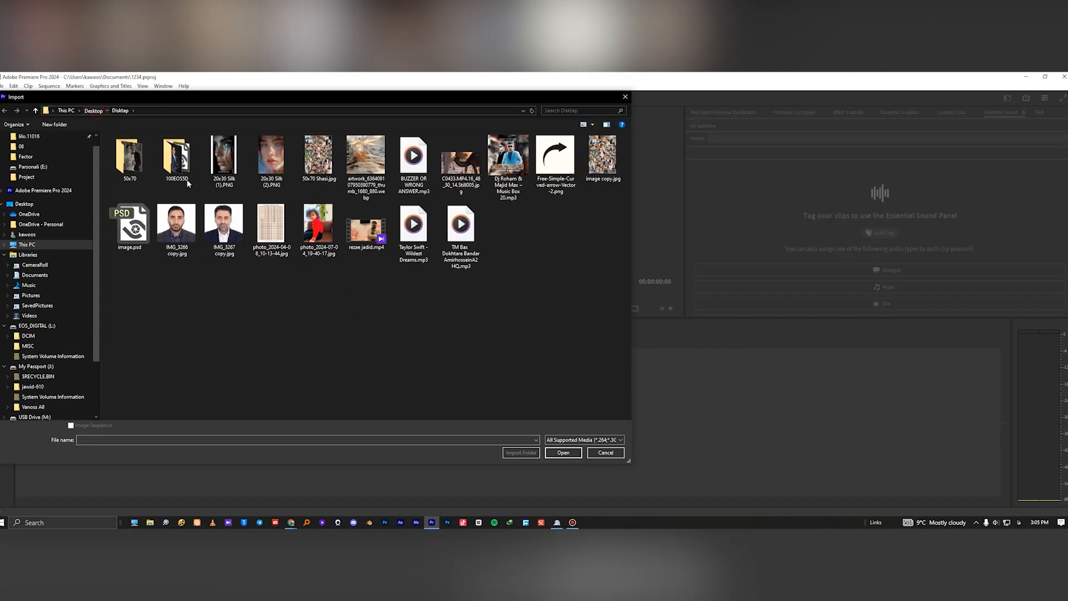
pyautogui.hotkey('alt', 'Up')
pyautogui.click(366, 161)
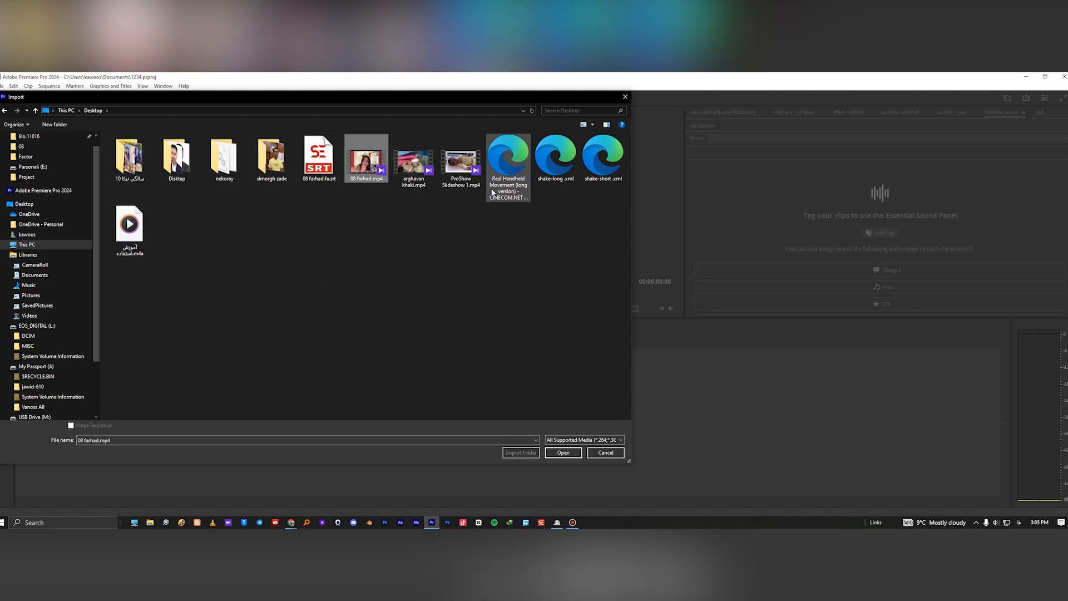
pyautogui.keyDown('ctrl'); pyautogui.click(329, 176); pyautogui.keyUp('ctrl')
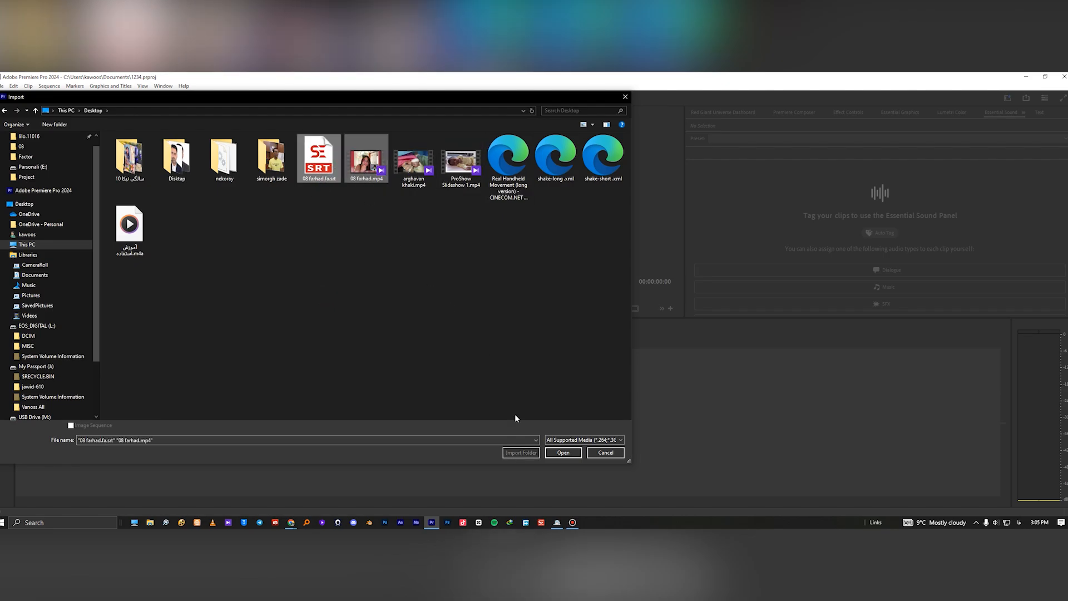
pyautogui.click(562, 453)
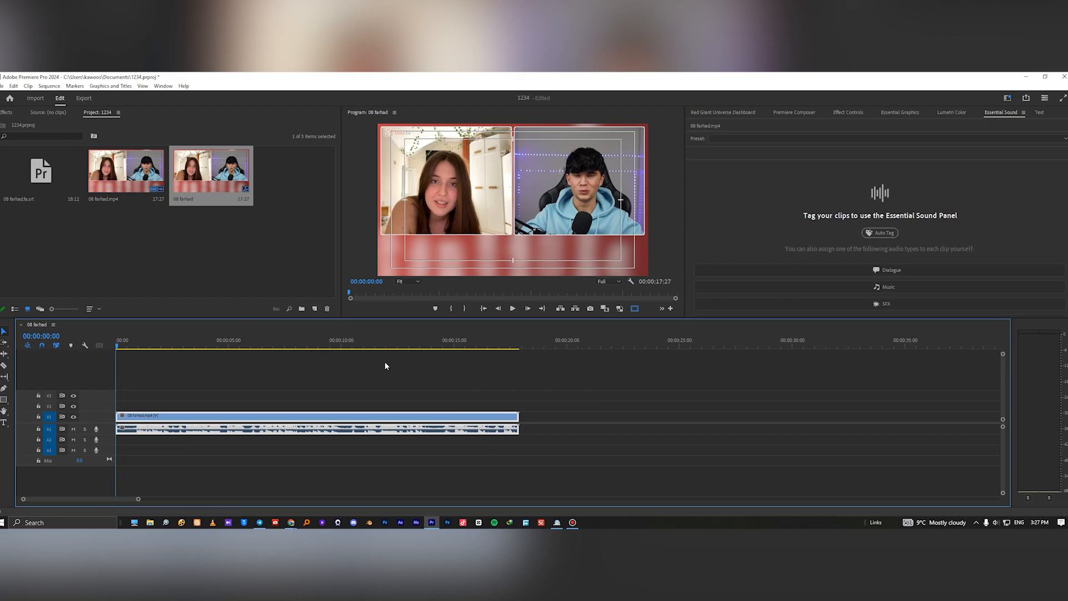
# - Place the SRT file in the sequence as a new Subtitle-format caption track with no style, starting at playhead position 00:00:00:27
pyautogui.click(136, 343)
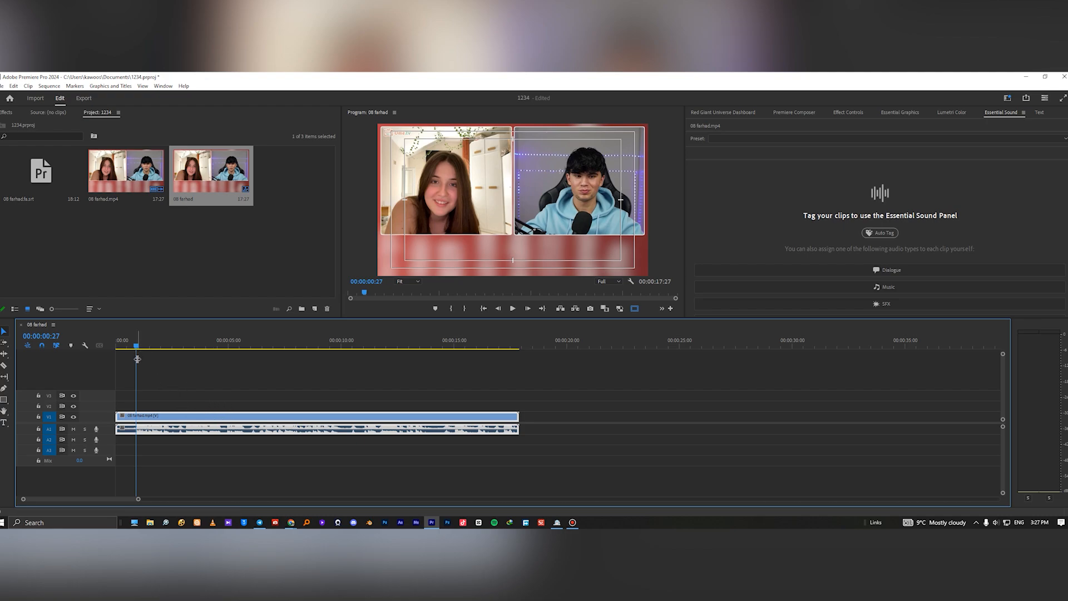
pyautogui.moveTo(37, 178); pyautogui.dragTo(63, 232)
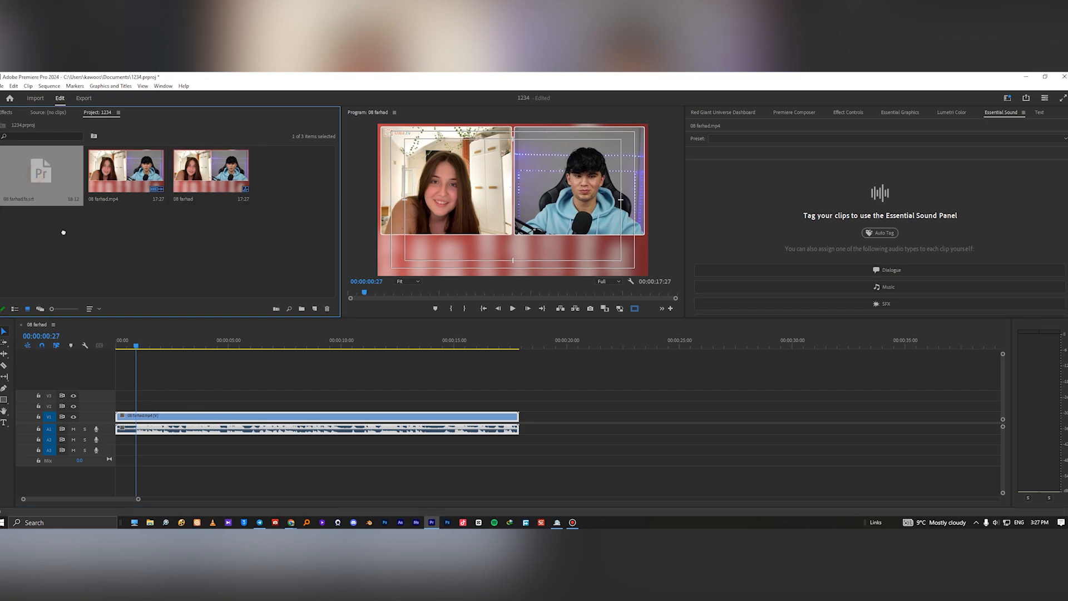
pyautogui.moveTo(139, 337); pyautogui.dragTo(148, 389)
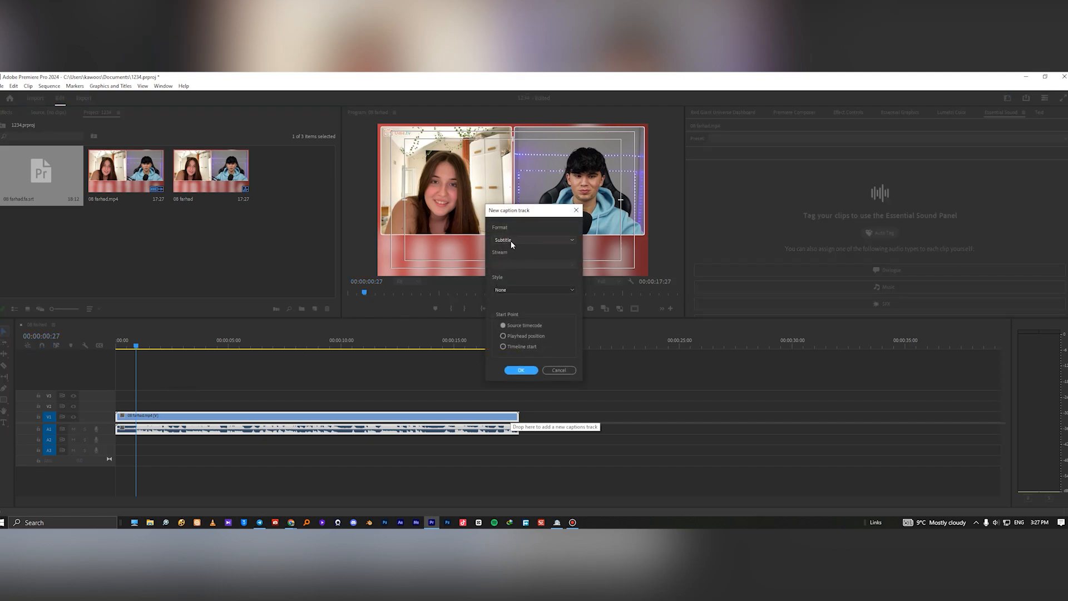
pyautogui.click(518, 290)
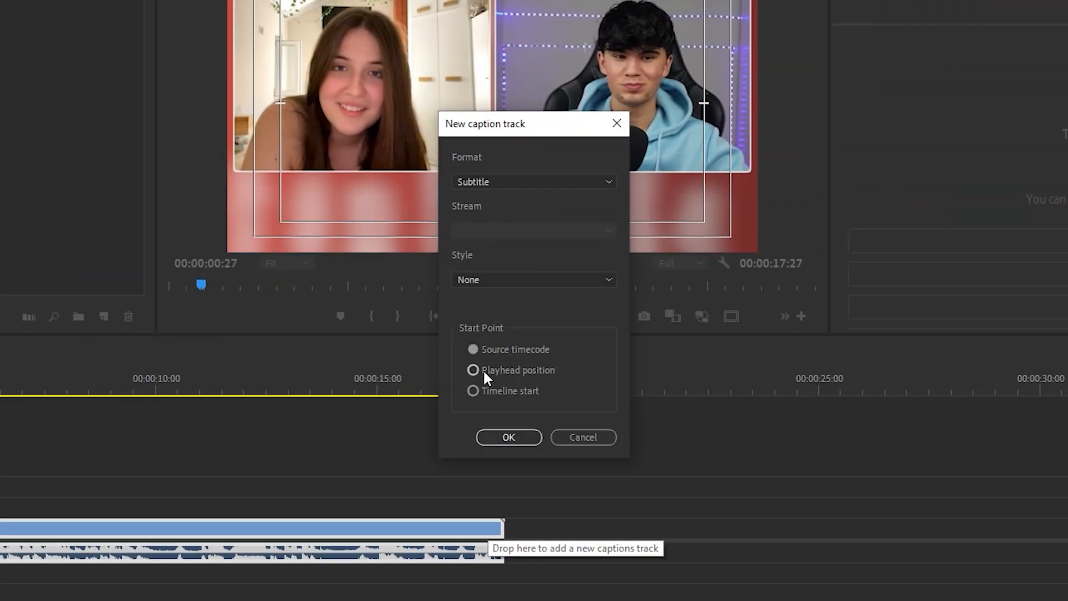
pyautogui.click(474, 370)
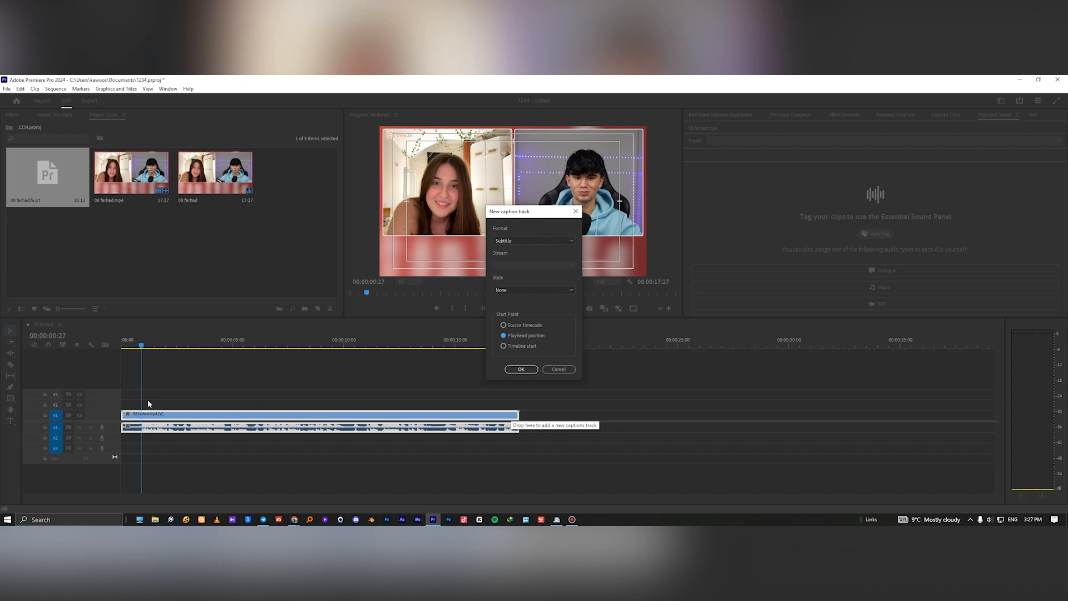
pyautogui.click(521, 369)
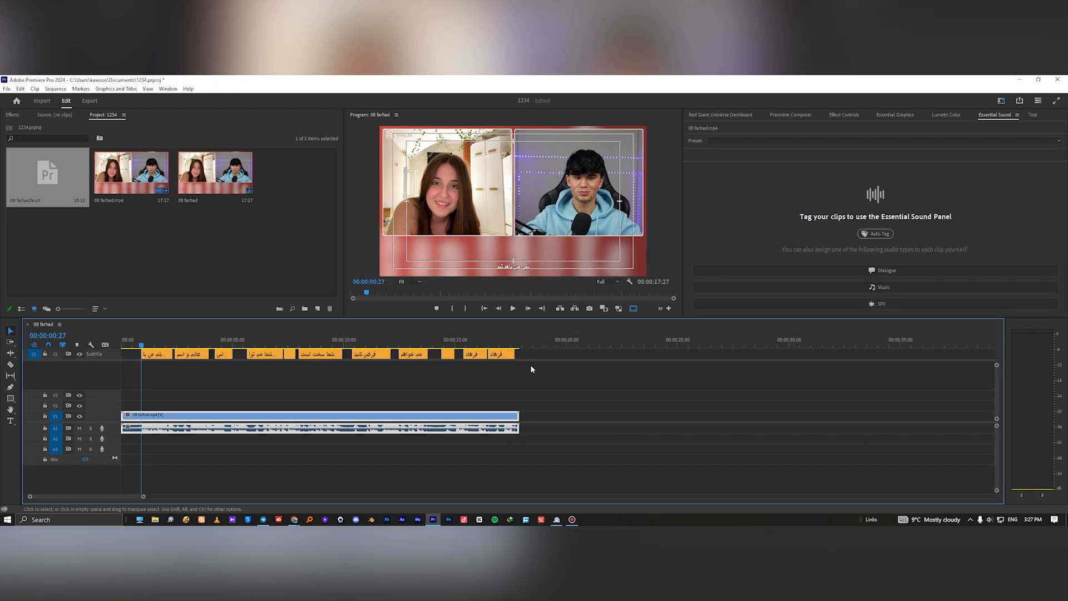
# - Select all caption clips on the subtitle track and upgrade them to graphics
pyautogui.moveTo(540, 356); pyautogui.dragTo(135, 357)
pyautogui.click(124, 90)
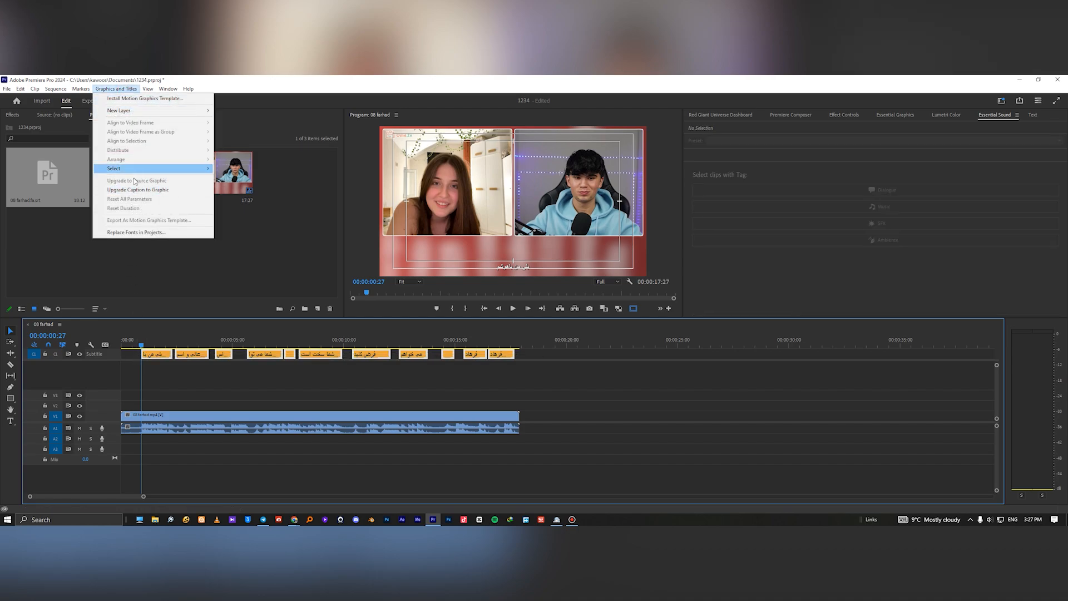
pyautogui.click(136, 190)
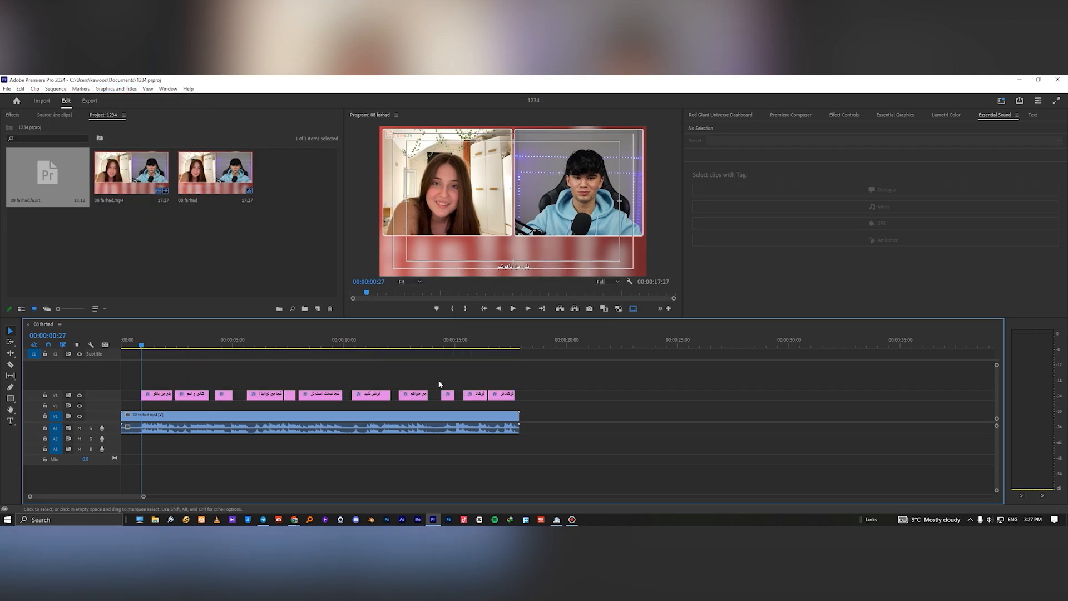
# - Replace the project's Arial Regular font with Graphik Arabic Super, and move the playhead to 00:00:01:25 to check the subtitle
pyautogui.moveTo(539, 372); pyautogui.dragTo(368, 388)
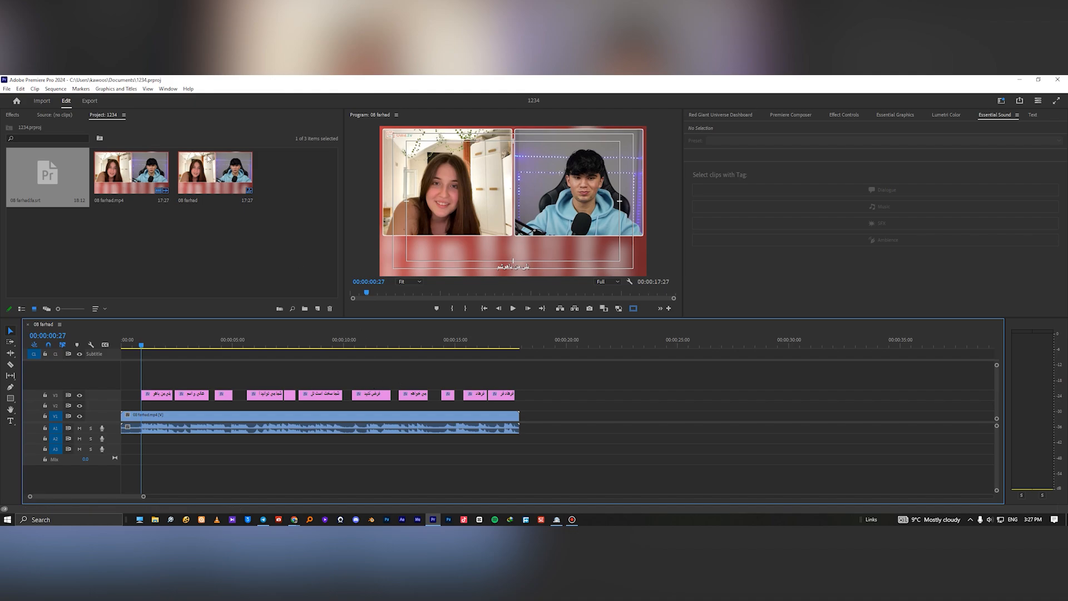
pyautogui.click(124, 90)
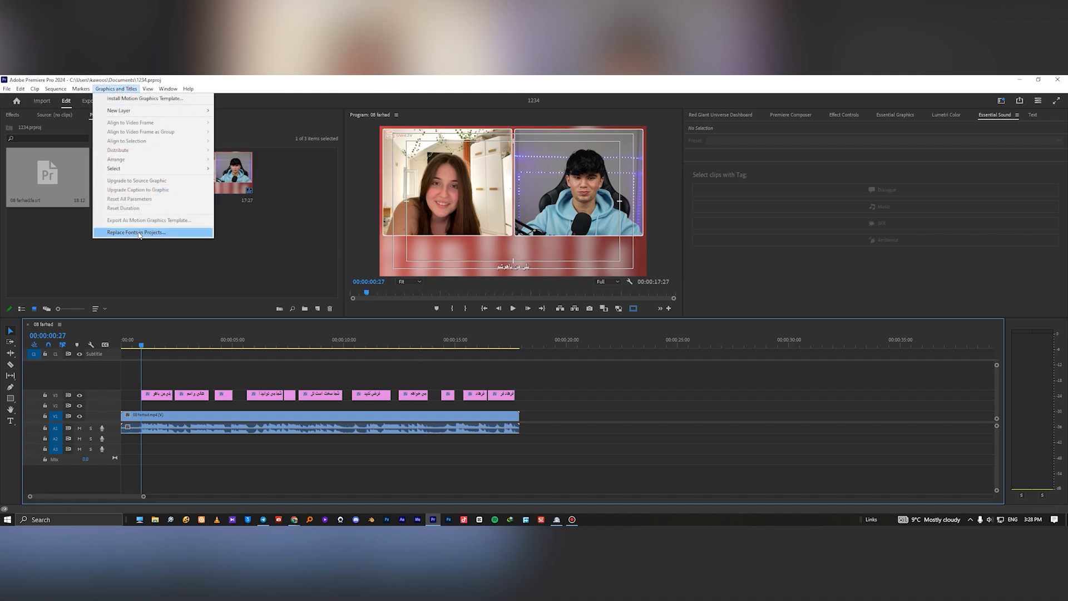
pyautogui.click(139, 233)
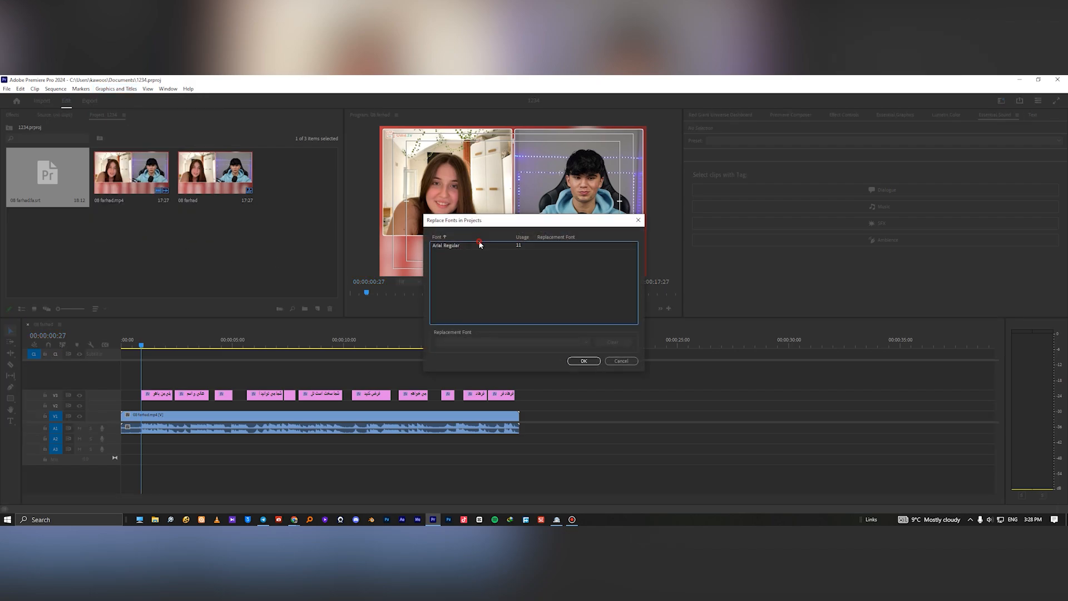
pyautogui.click(474, 246)
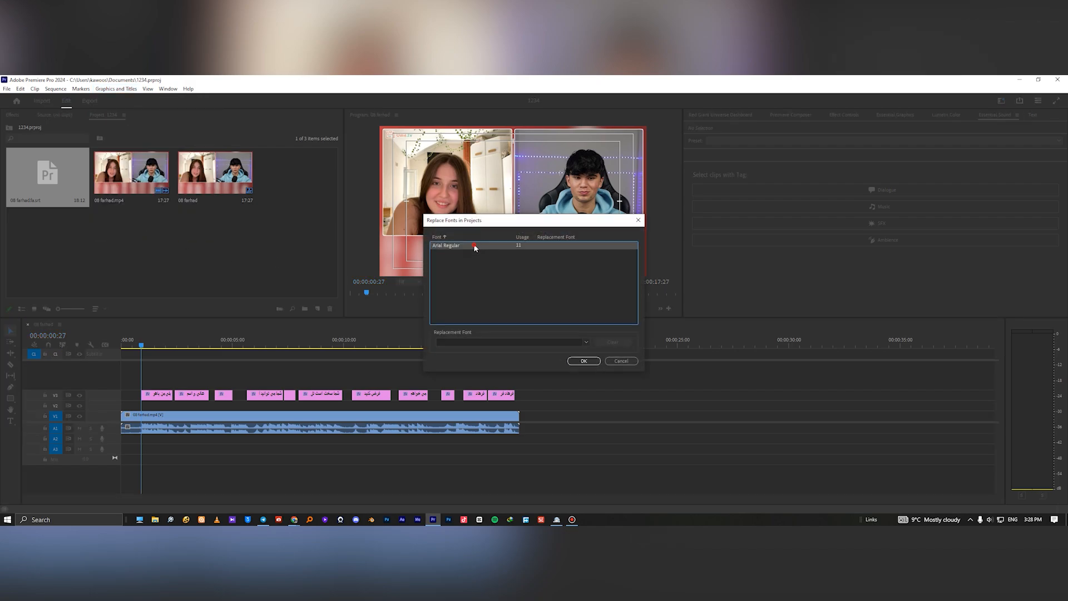
pyautogui.click(586, 342)
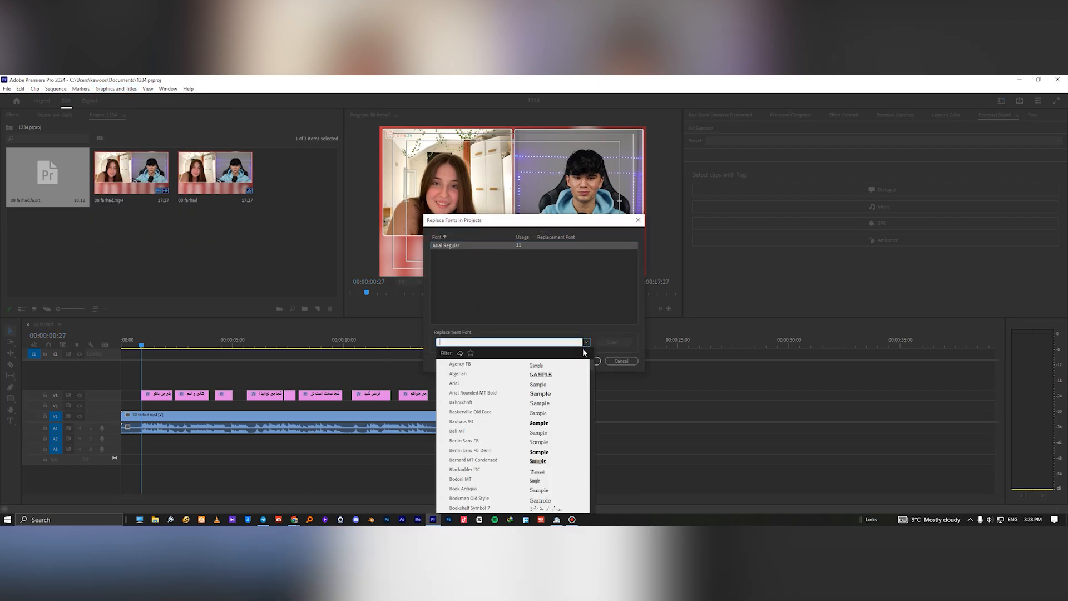
pyautogui.write('ar')
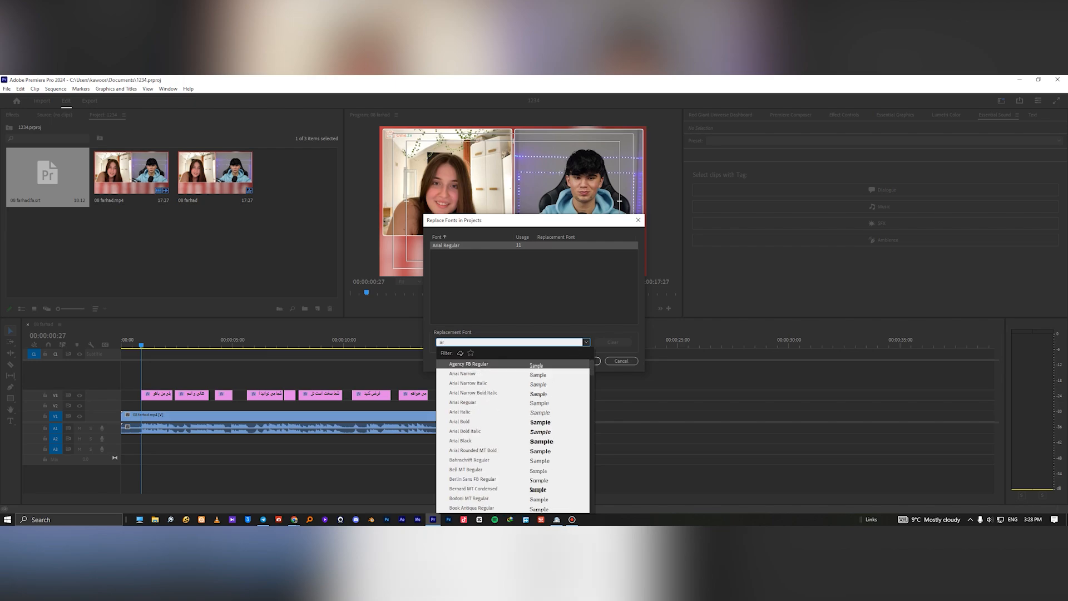
pyautogui.write('bi')
pyautogui.press('BackSpace')
pyautogui.press('BackSpace')
pyautogui.write('a')
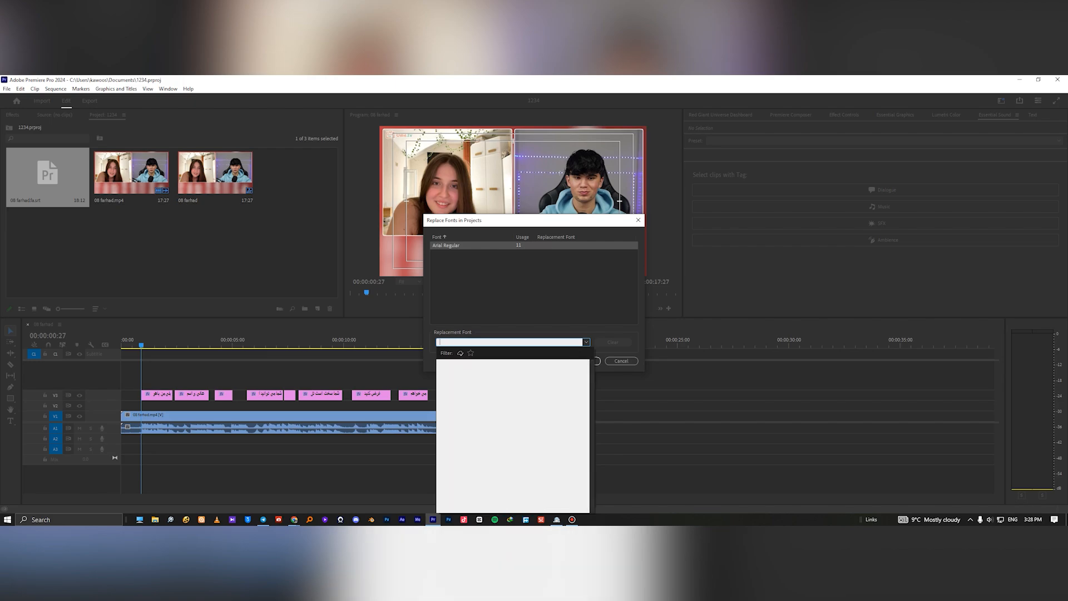
pyautogui.write('b')
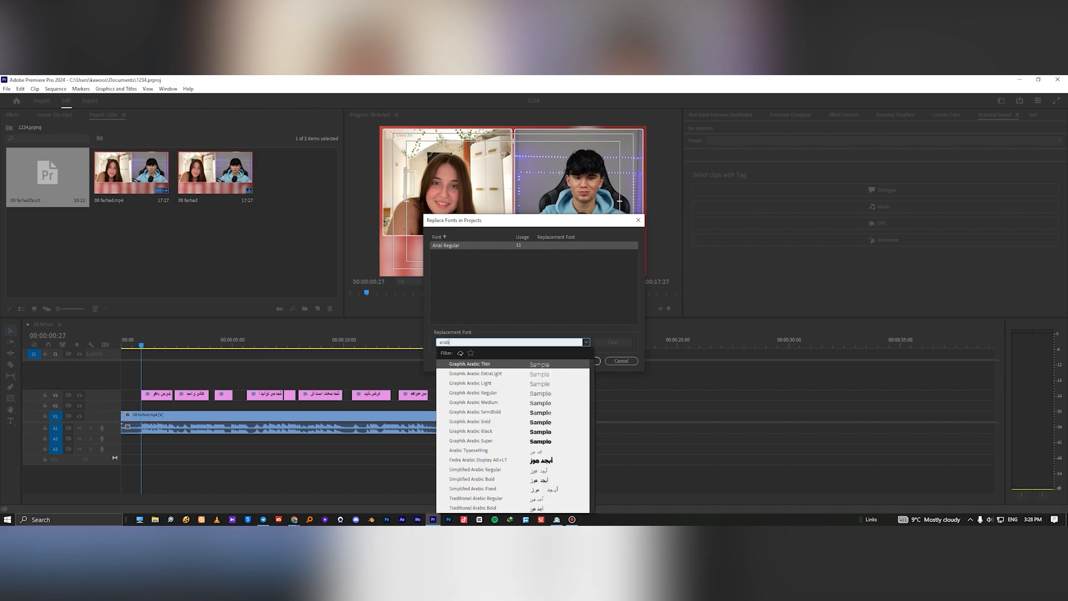
pyautogui.click(543, 443)
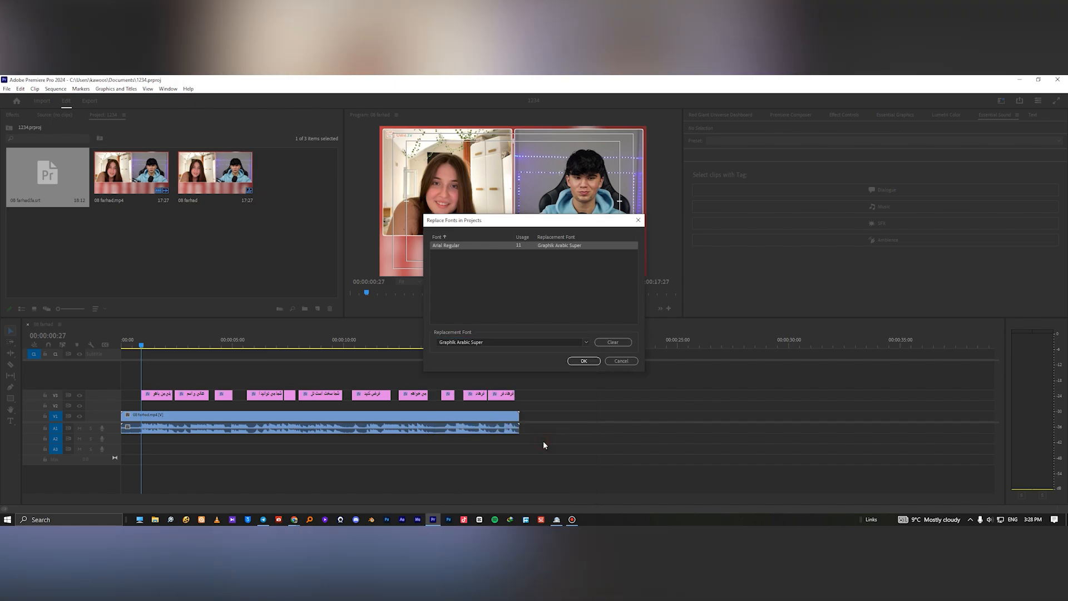
pyautogui.click(584, 361)
pyautogui.moveTo(149, 345); pyautogui.dragTo(163, 345)
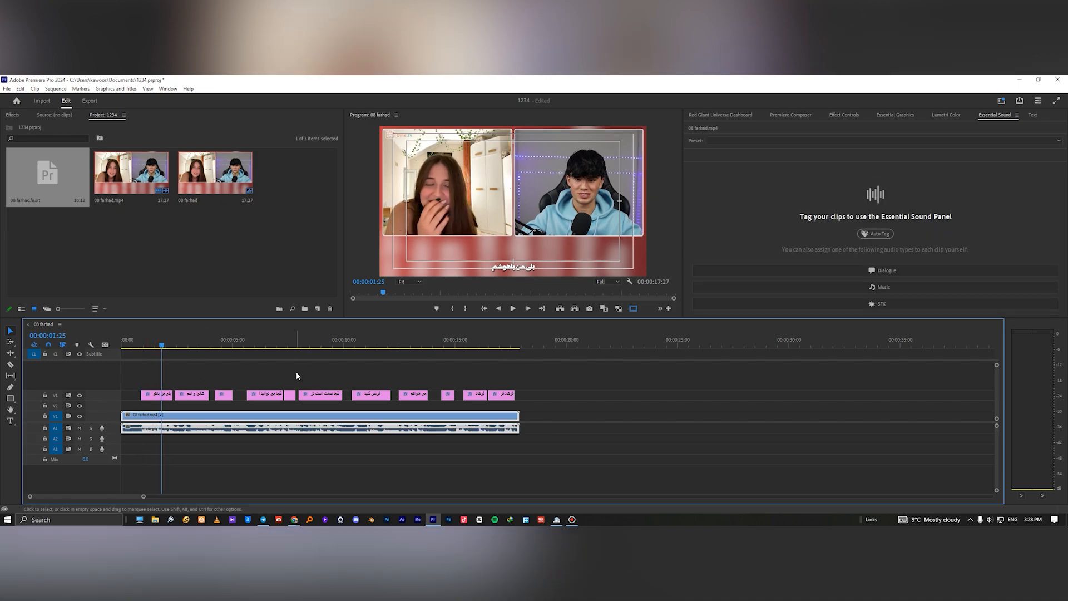